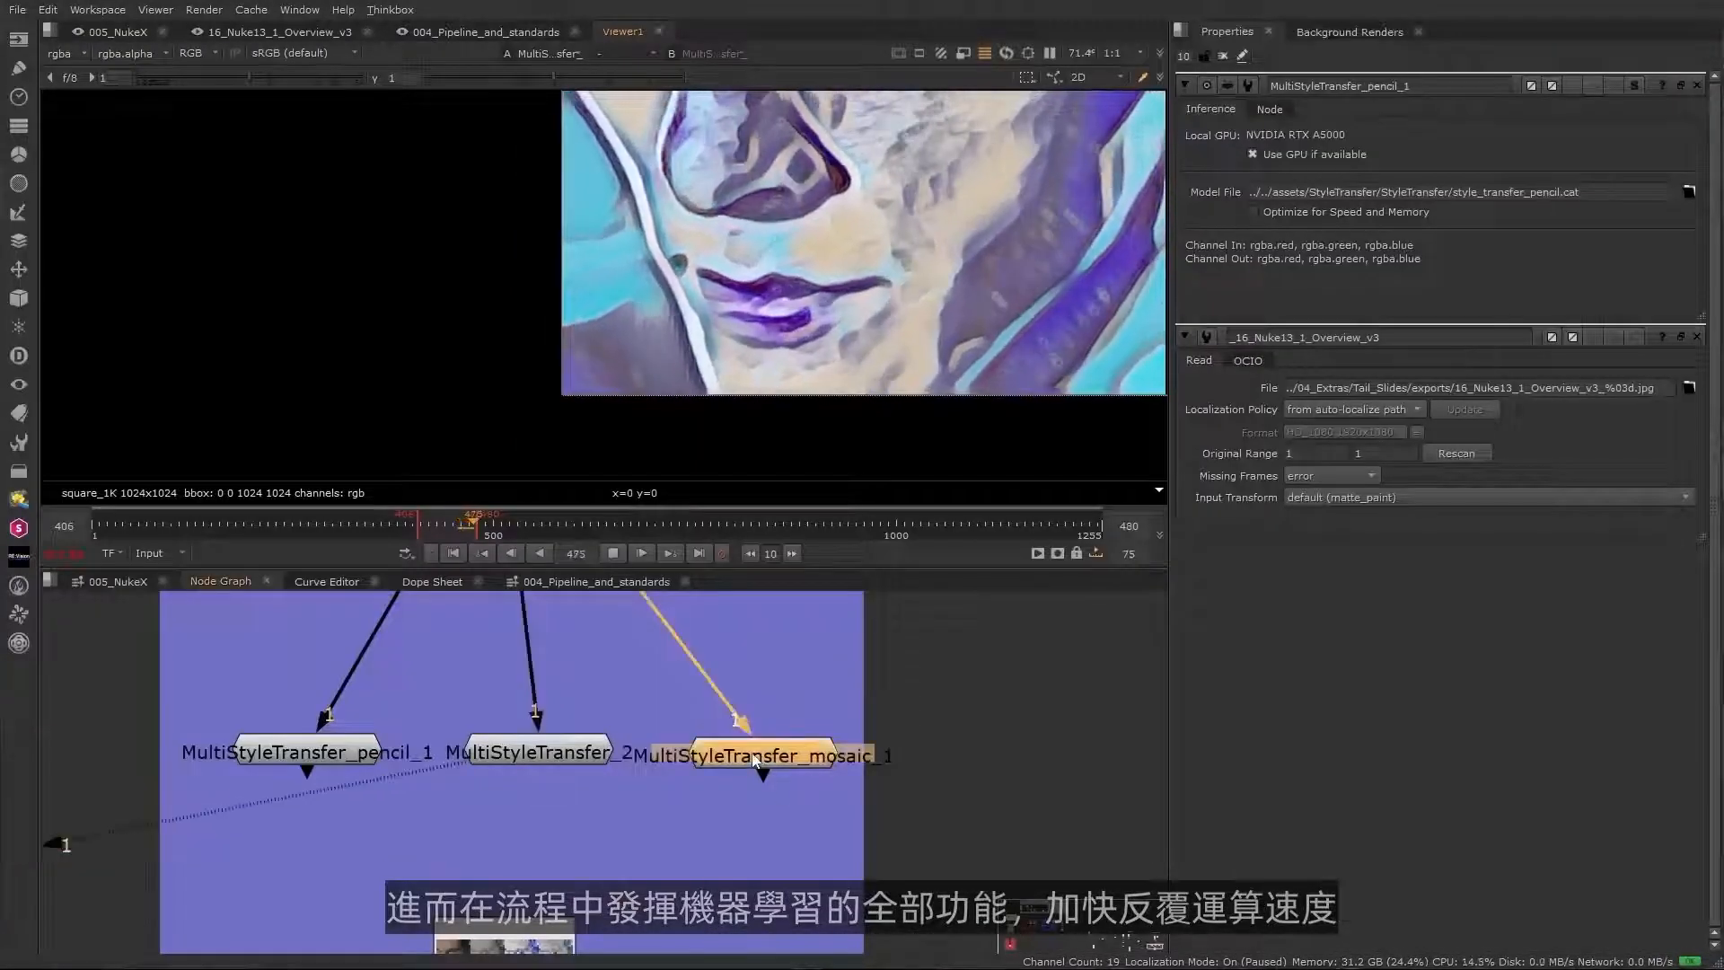
Step: Display the MultiStyleTransfer_mosaic_1 node's output full size in the viewer, fit the image and inspect the stylised face up close
key(1)
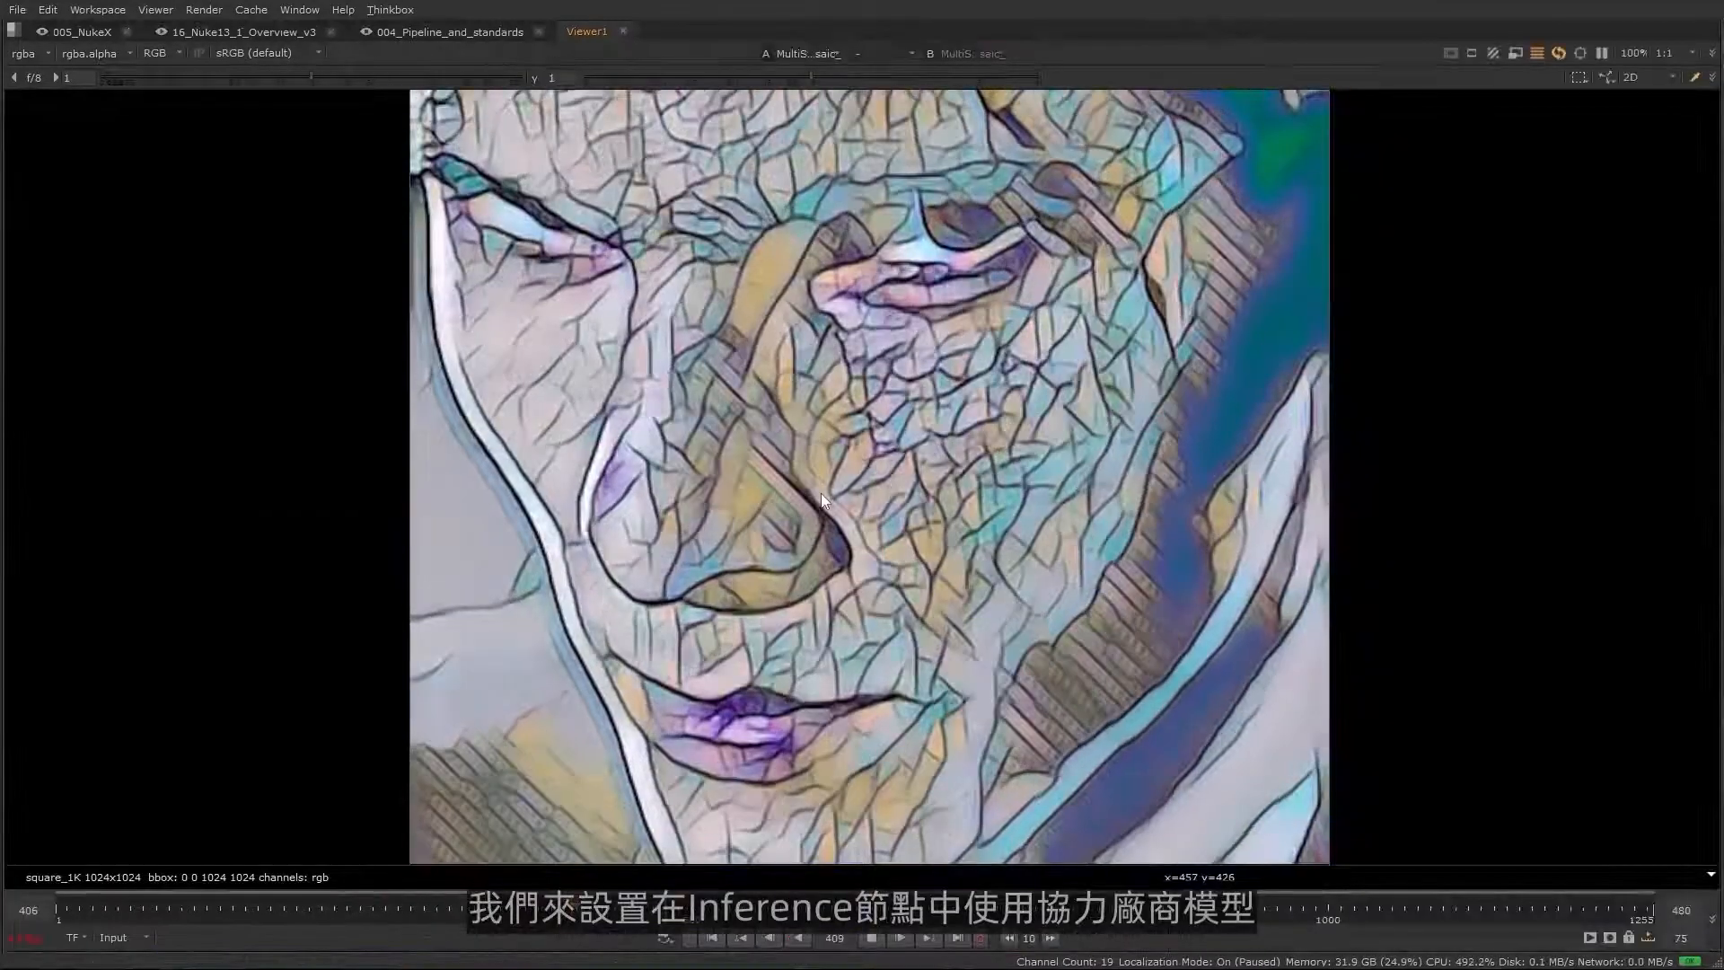
key(f)
scroll(822, 498, up, 1)
scroll(822, 498, up, 3)
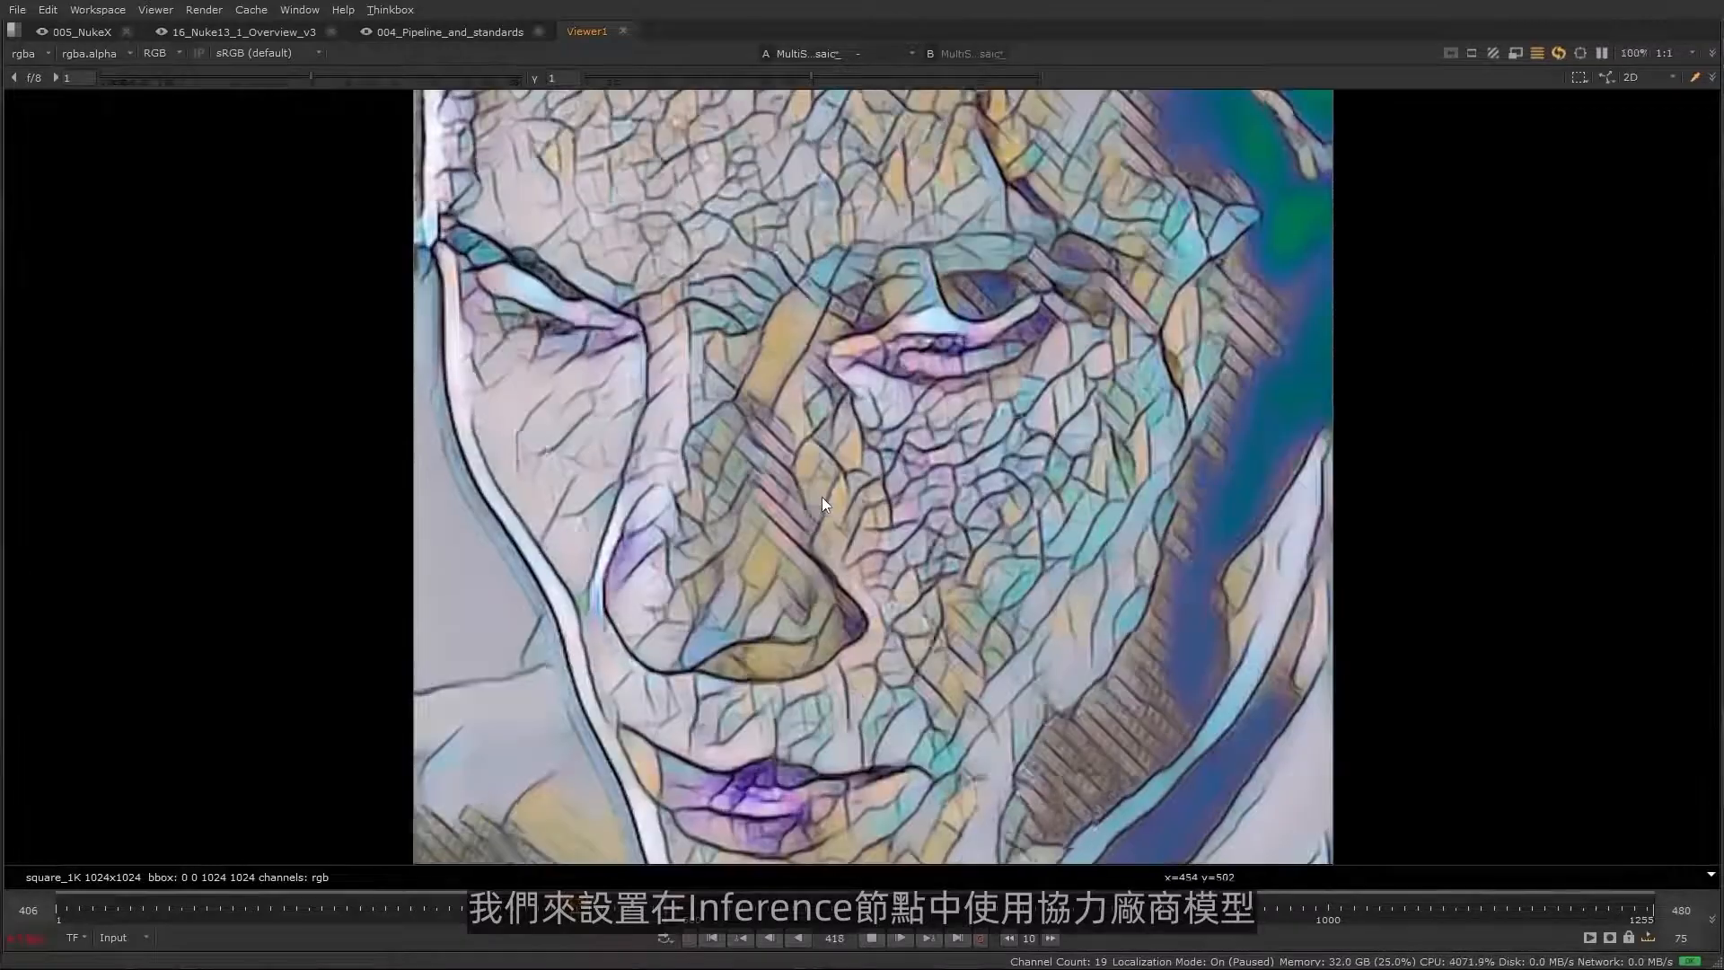
scroll(795, 582, down, 1)
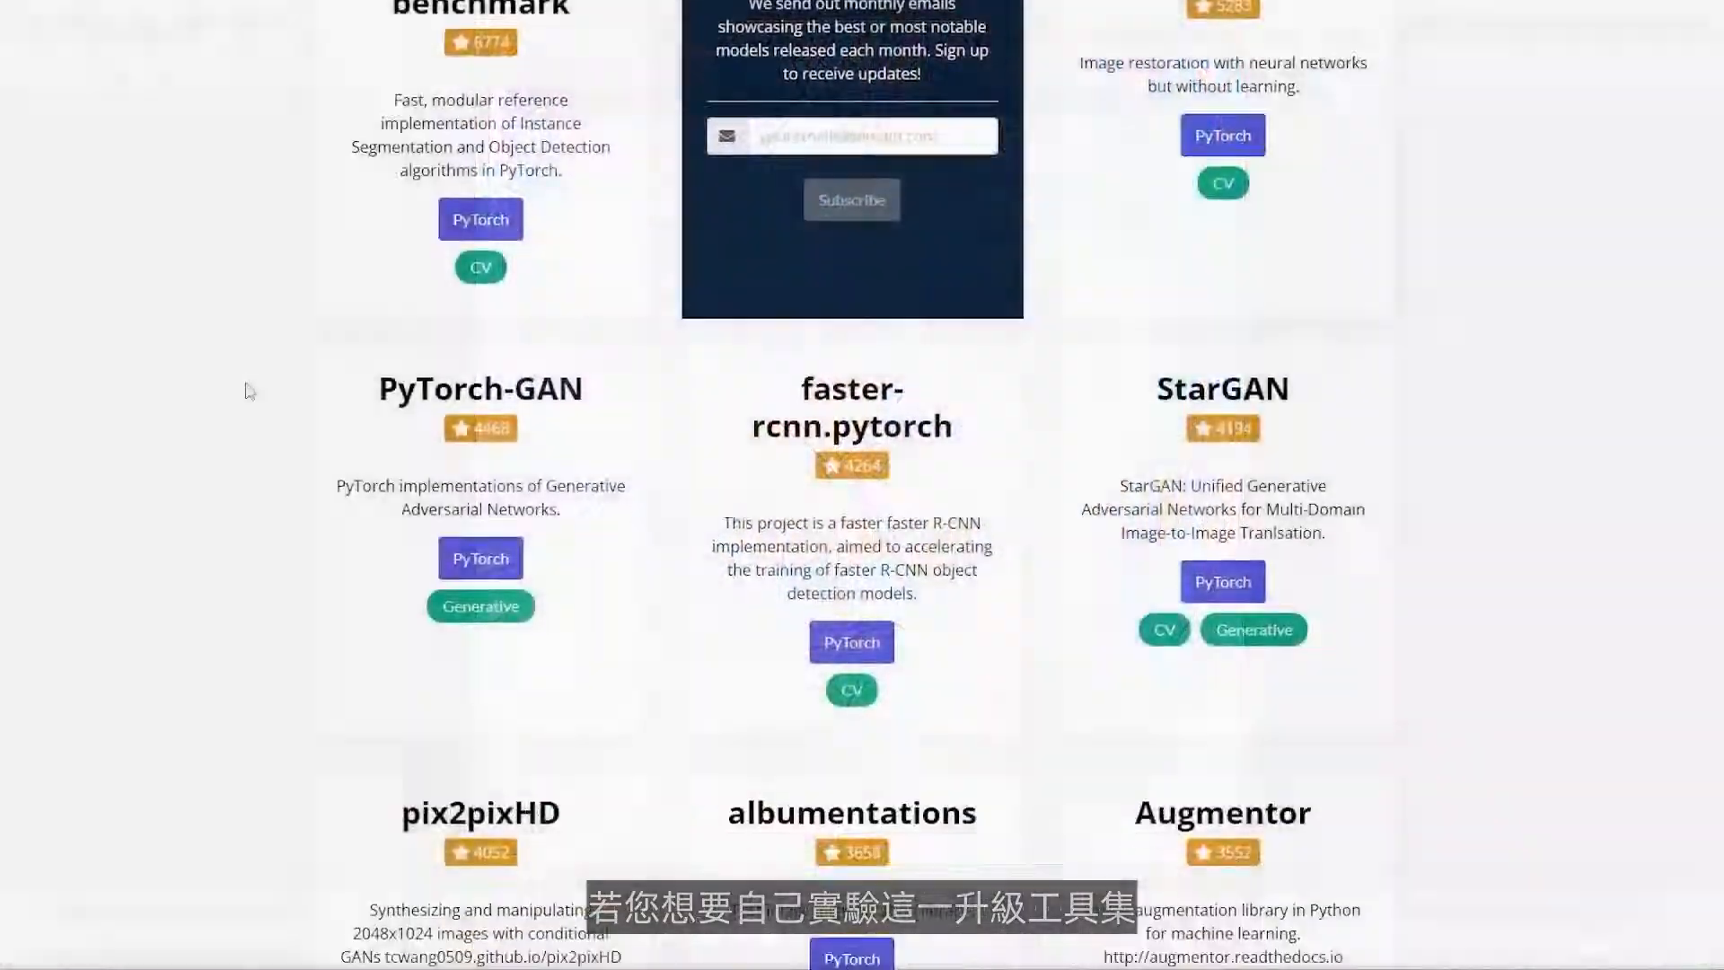
Step: Switch to the Model Zoo website and browse its list of PyTorch models
scroll(250, 392, up, 3)
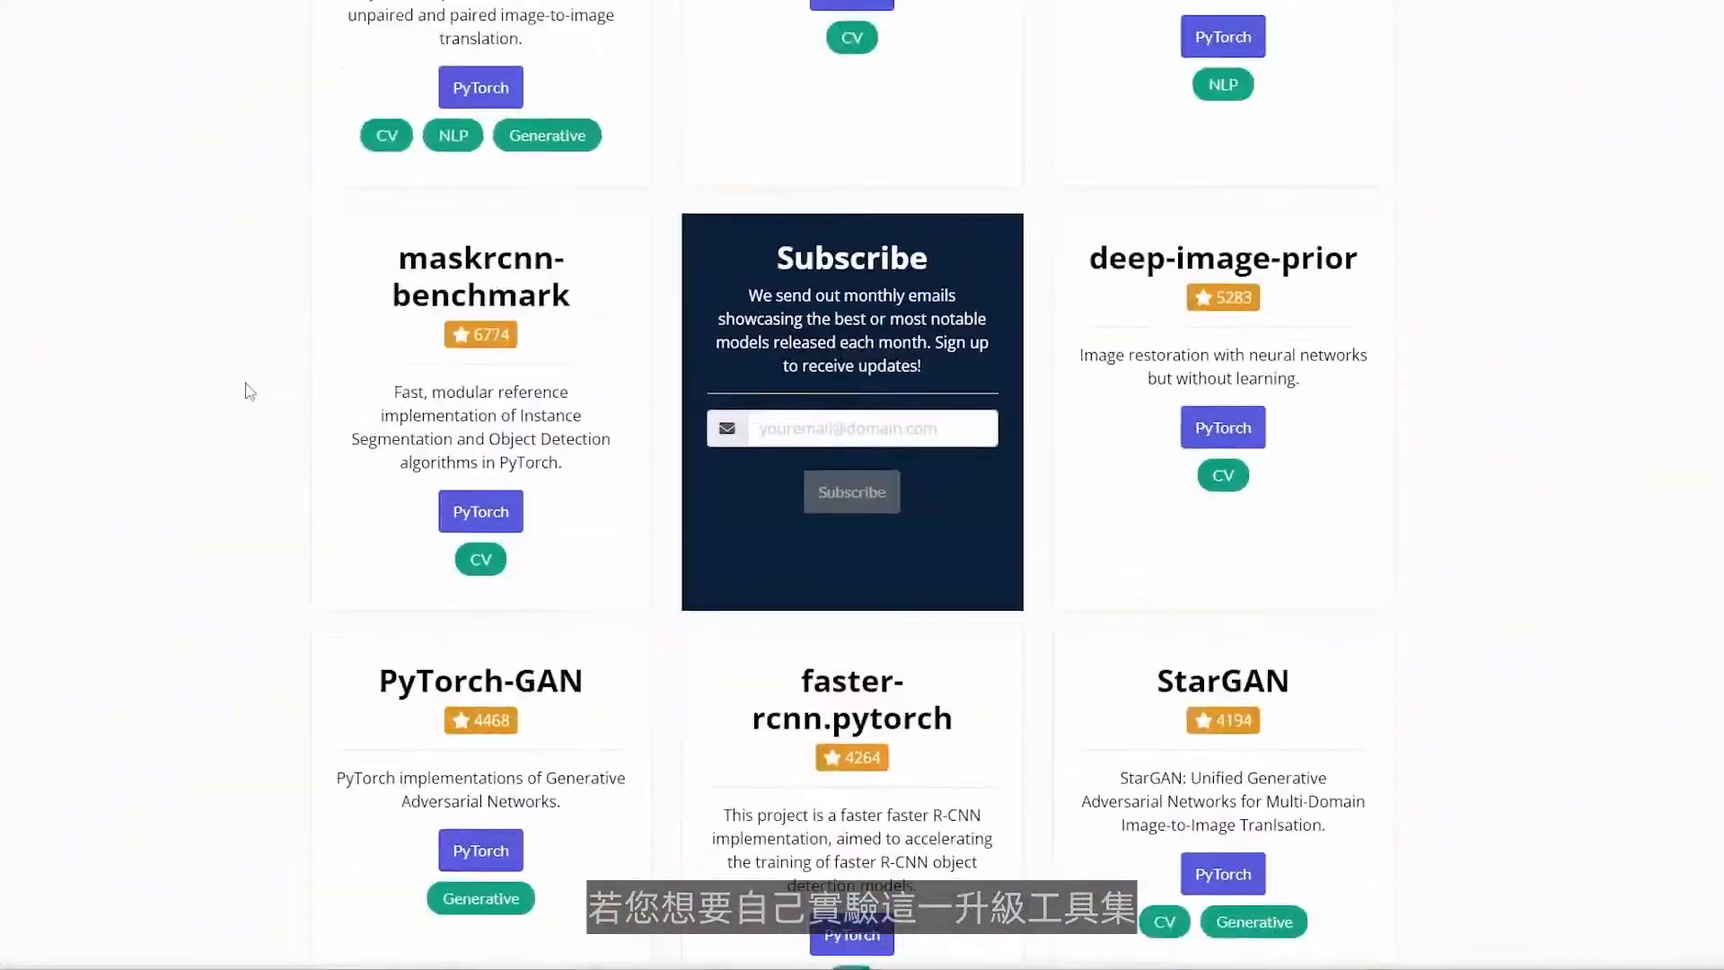
scroll(250, 392, down, 8)
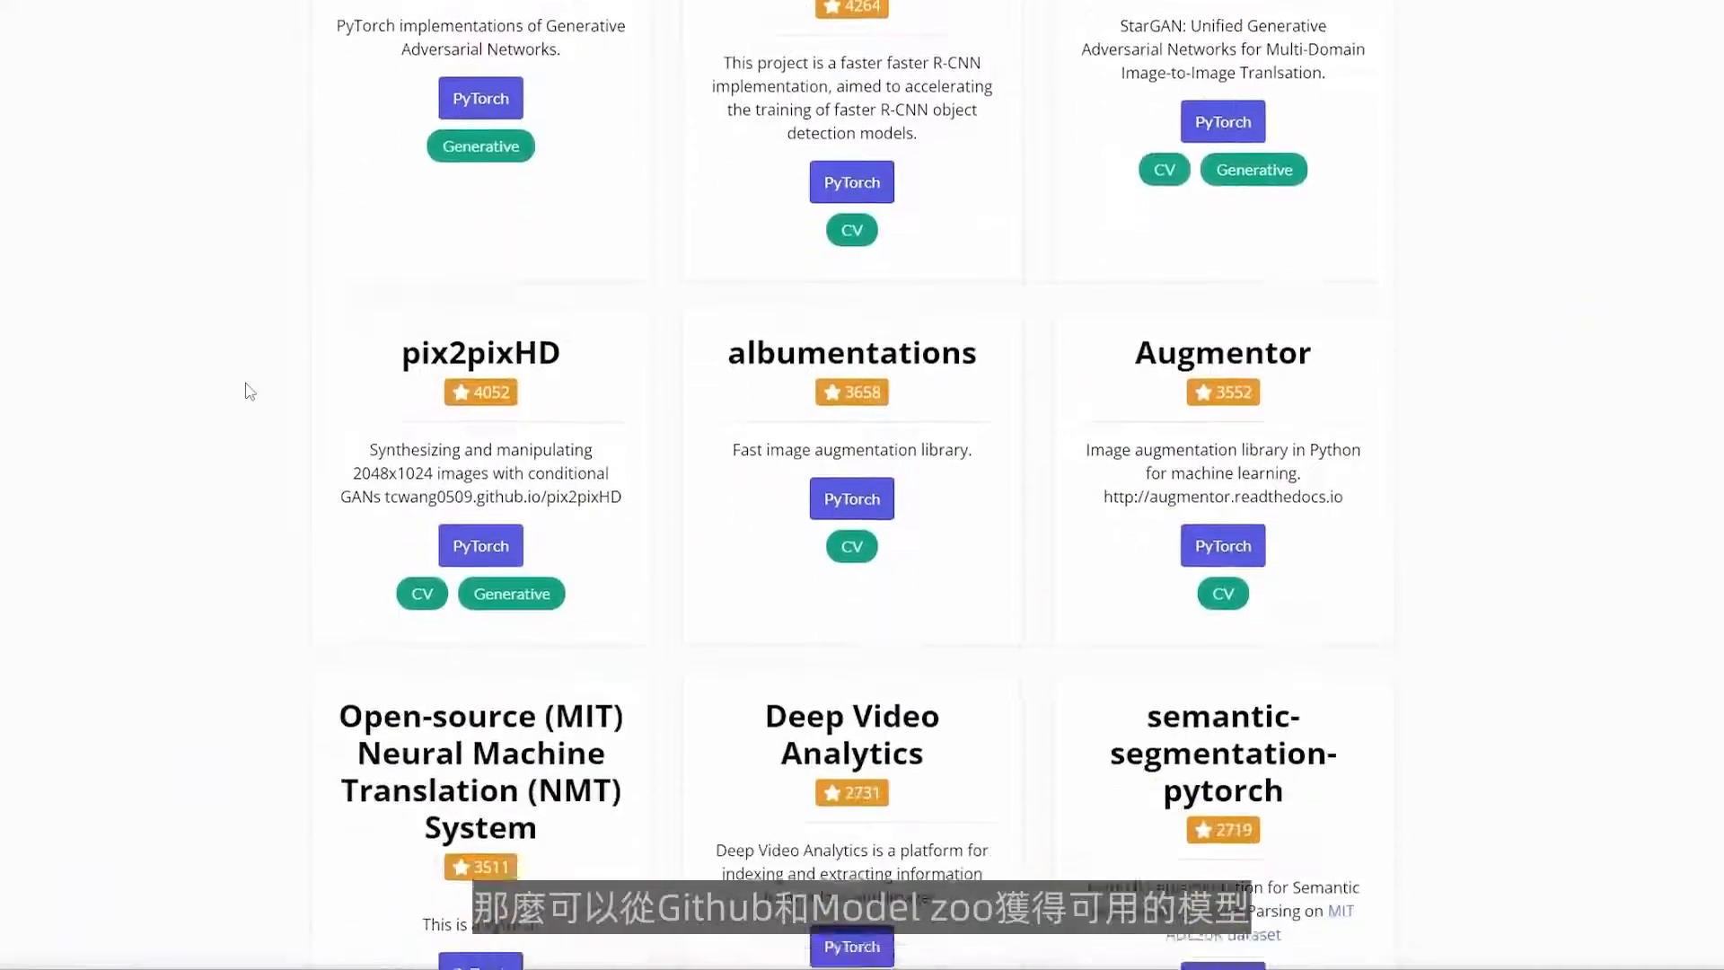
scroll(250, 391, down, 15)
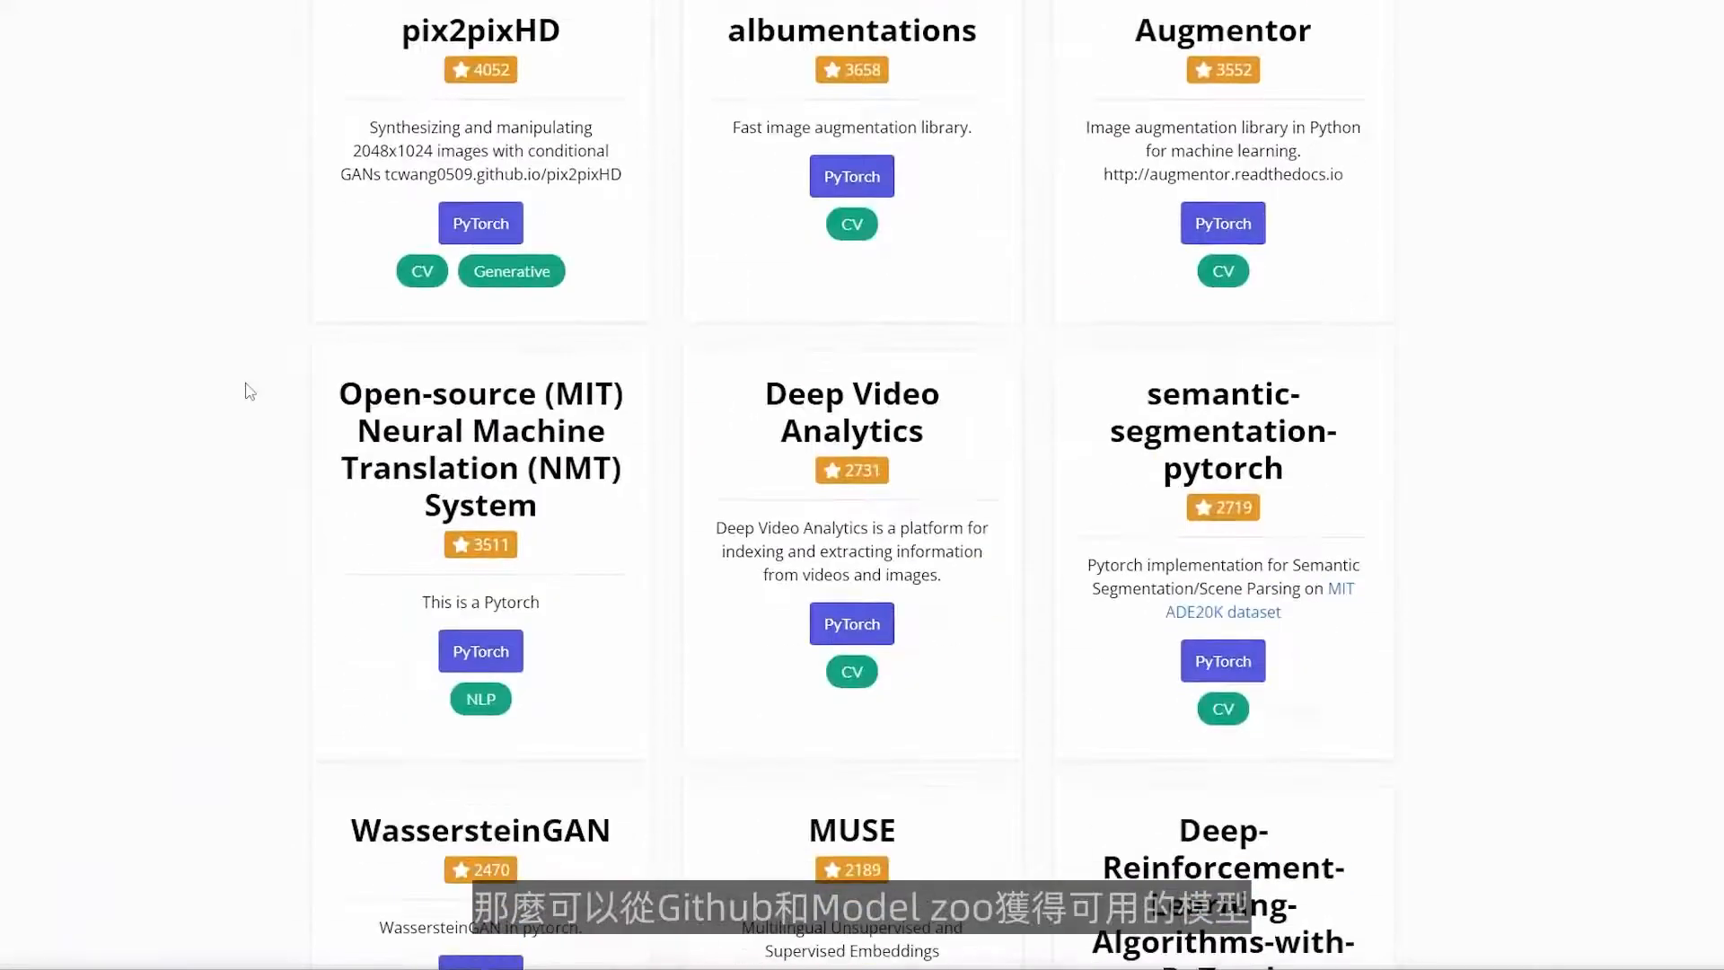
scroll(250, 392, down, 10)
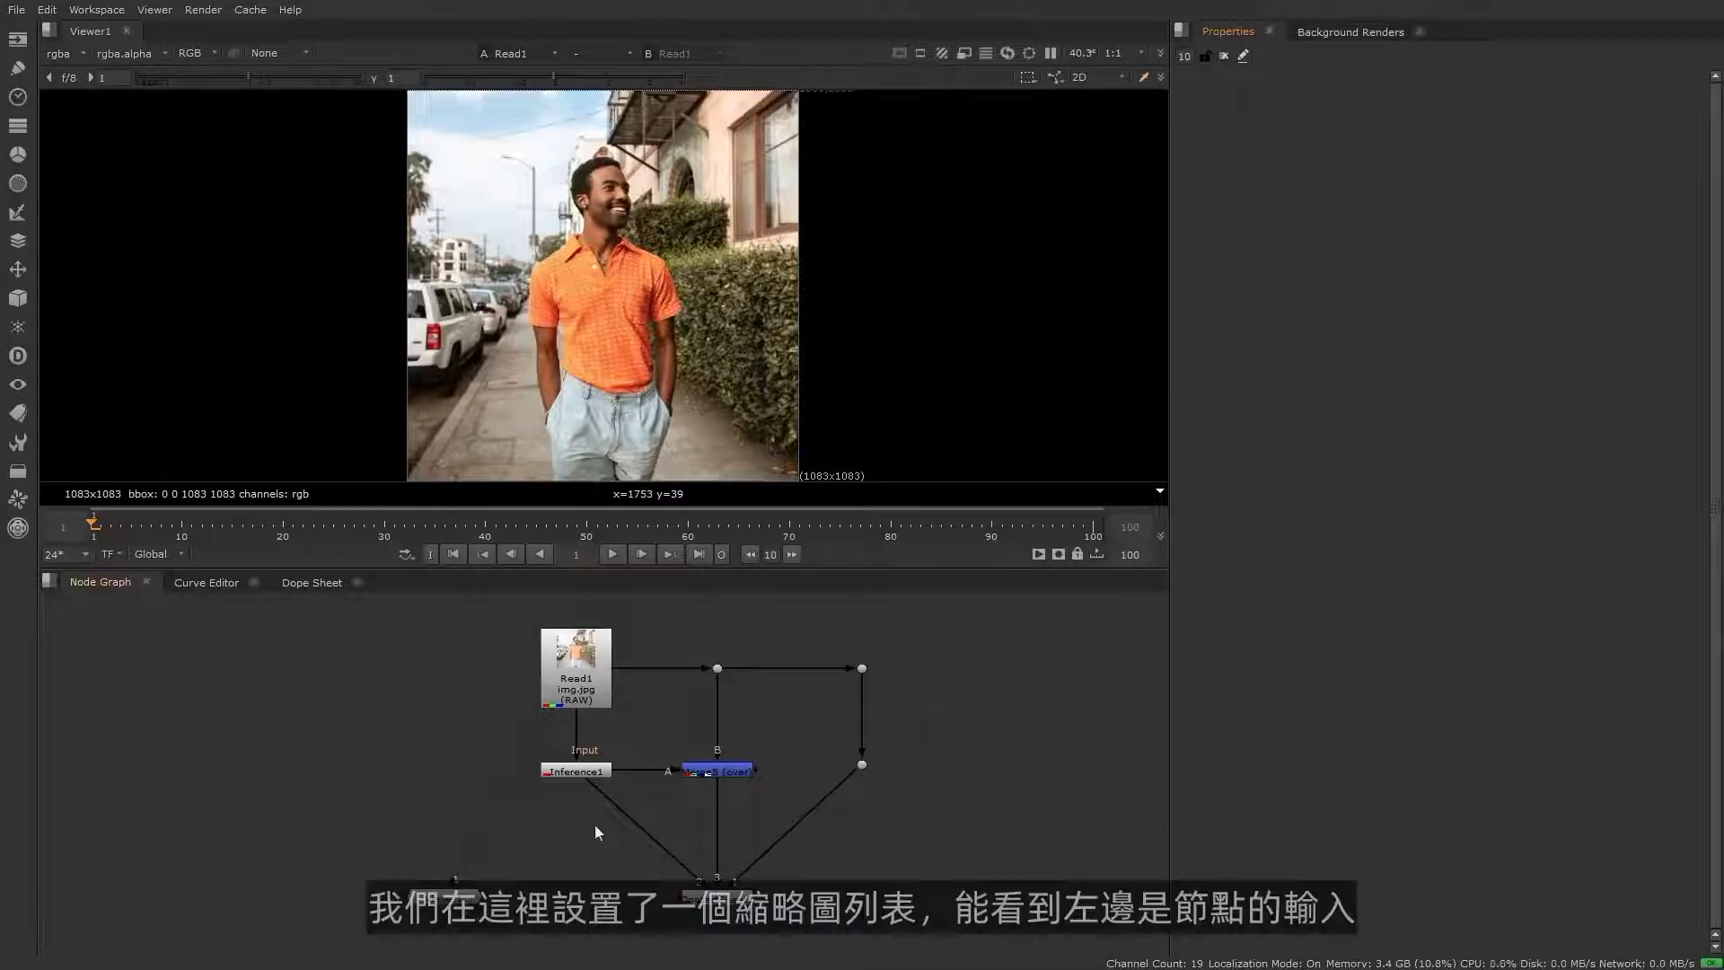
Step: Display the contact sheet node's output in Nuke's viewer and fit the three side-by-side images to the view
click(692, 901)
key(1)
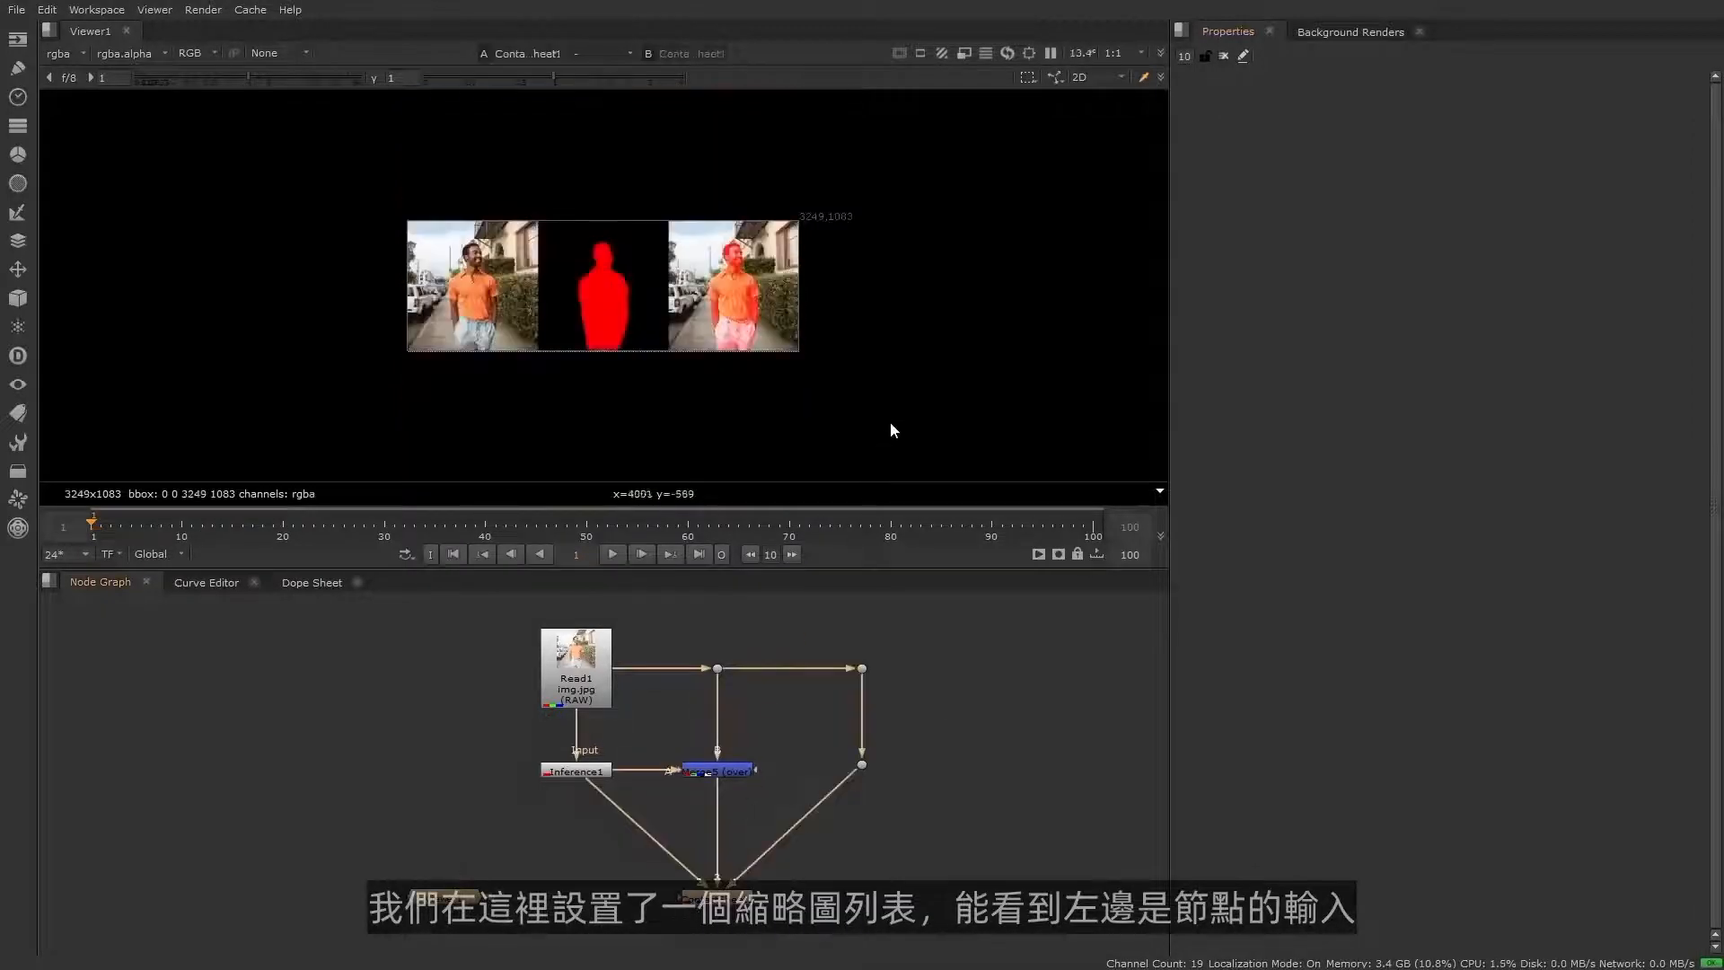
key(f)
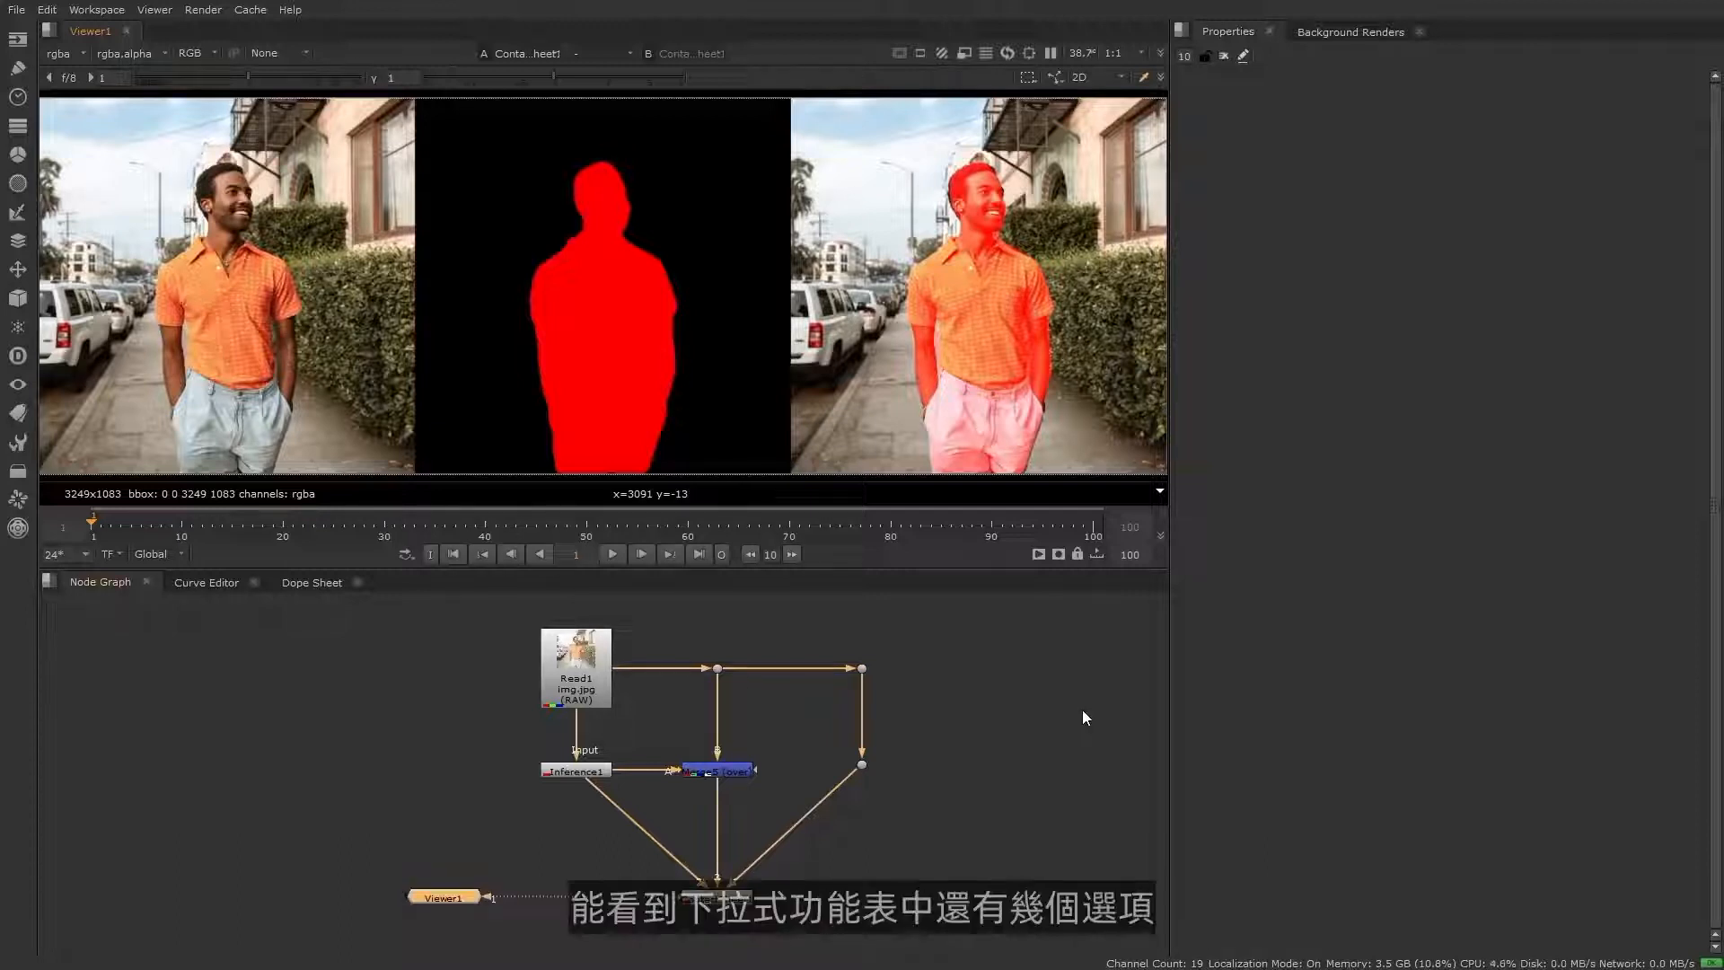
Step: Open the Inference1 node's properties and try its segmentation Object as Car, Road and Wall, ending on Person
double_click(564, 772)
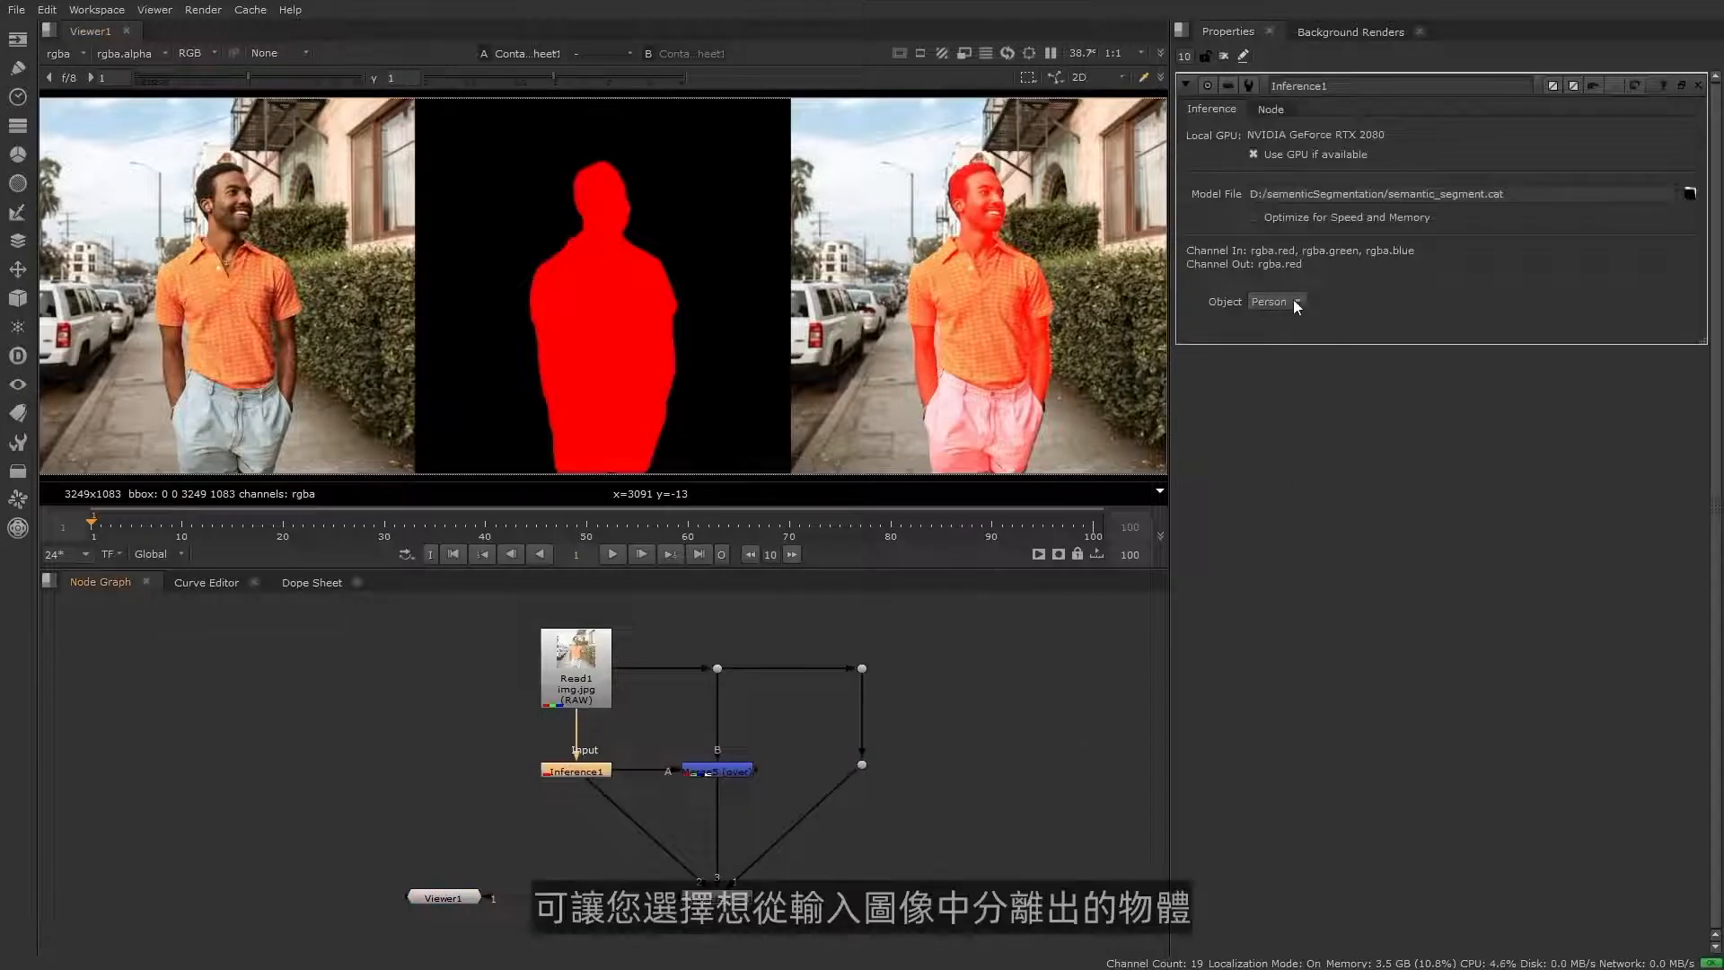
click(1294, 303)
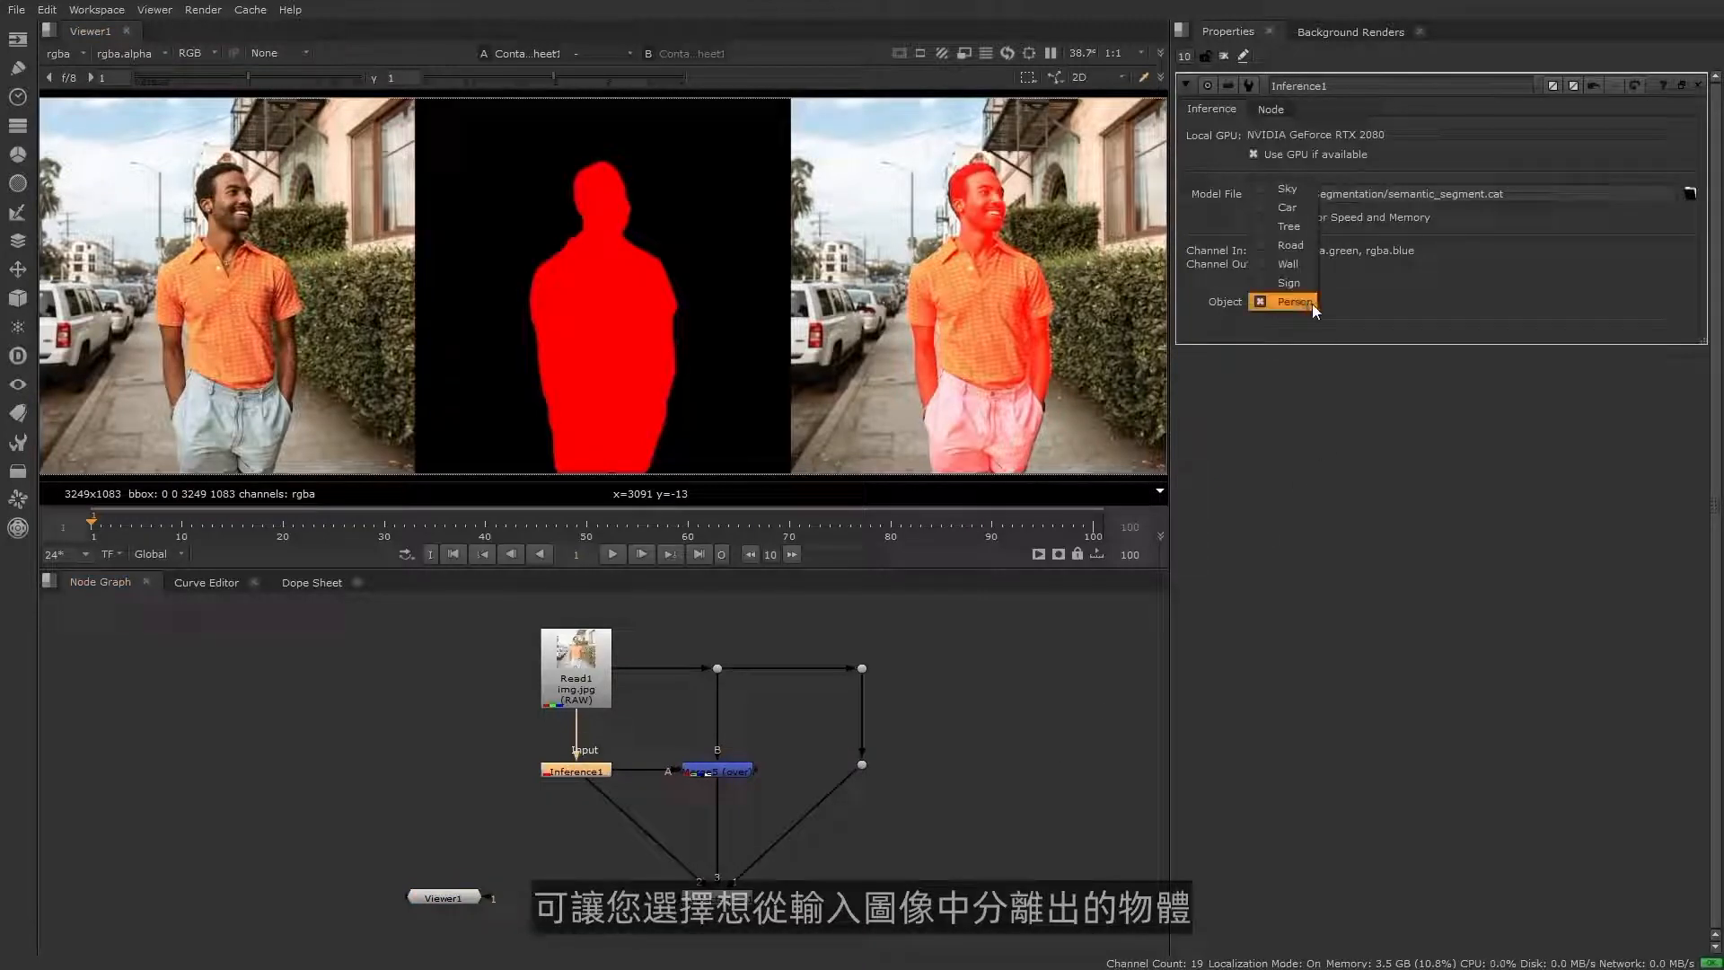
click(1307, 208)
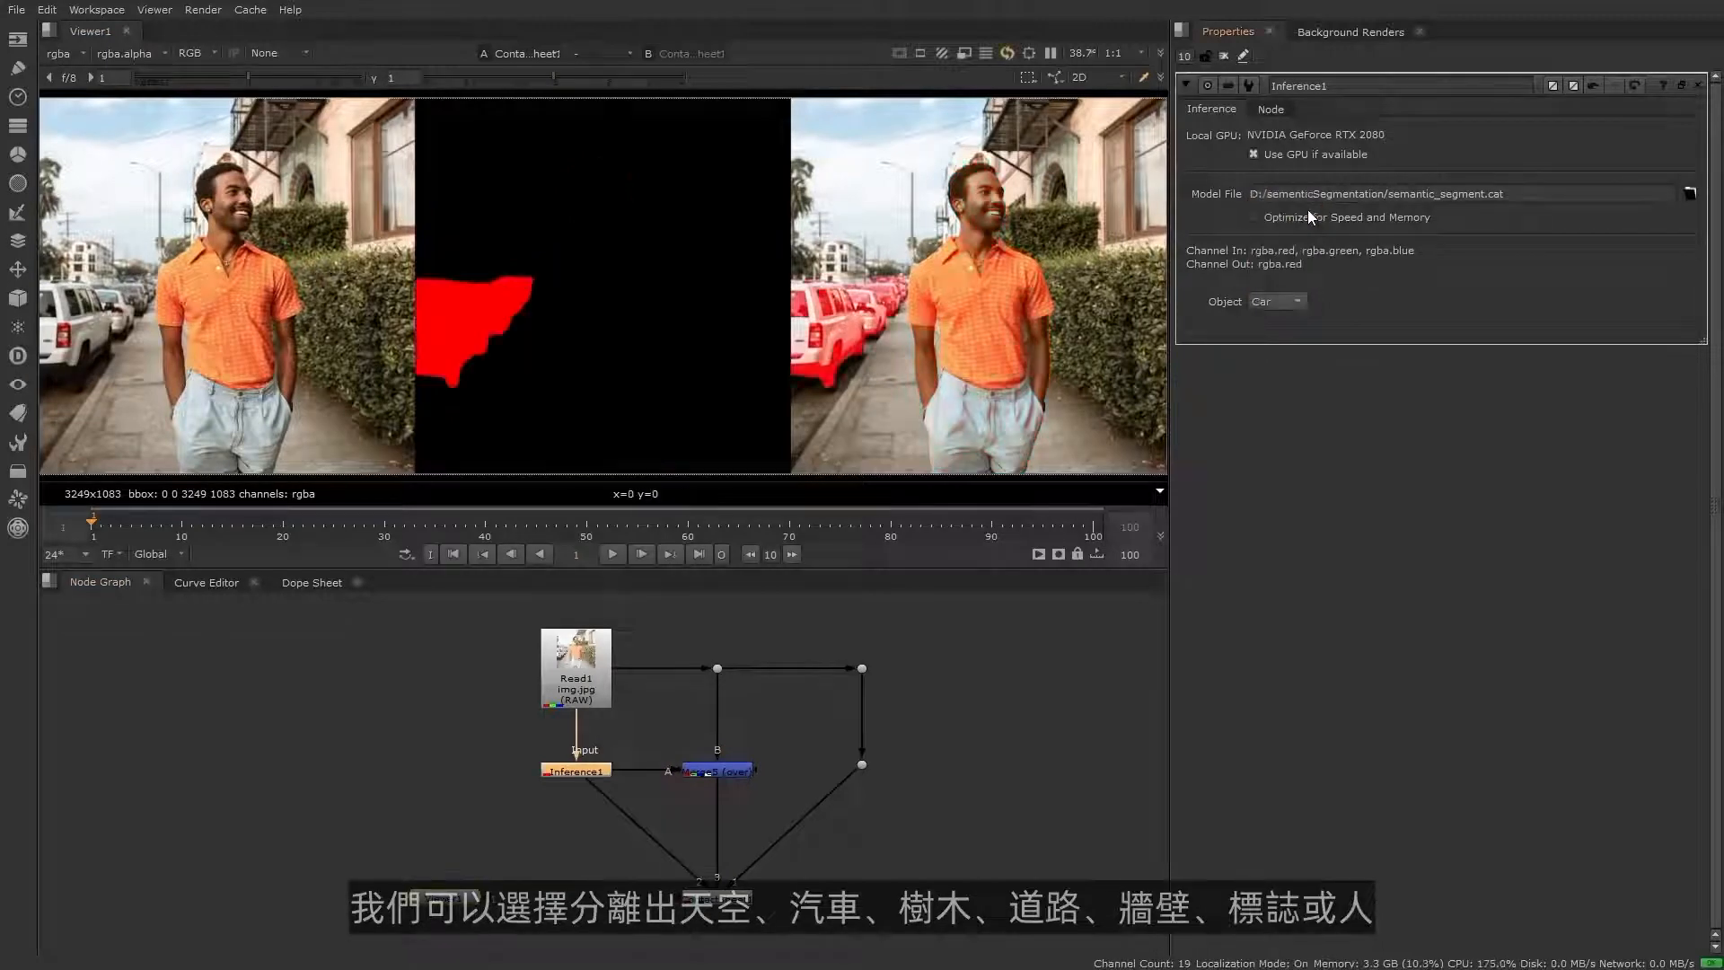
click(1300, 297)
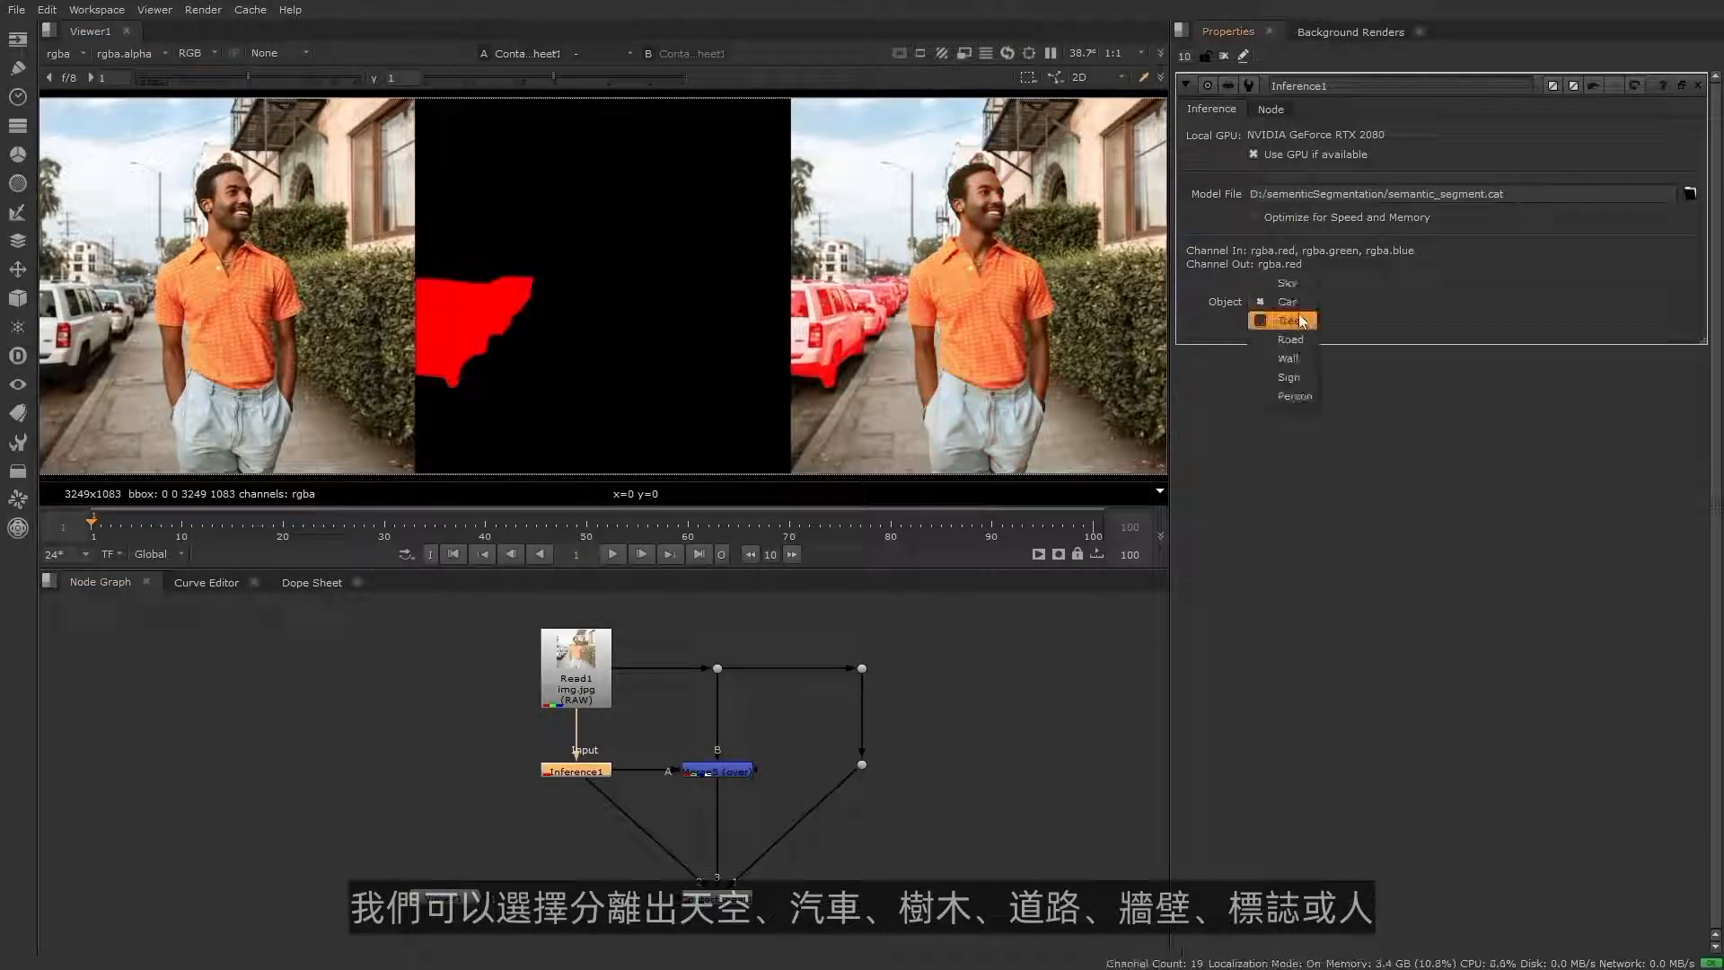
click(1299, 337)
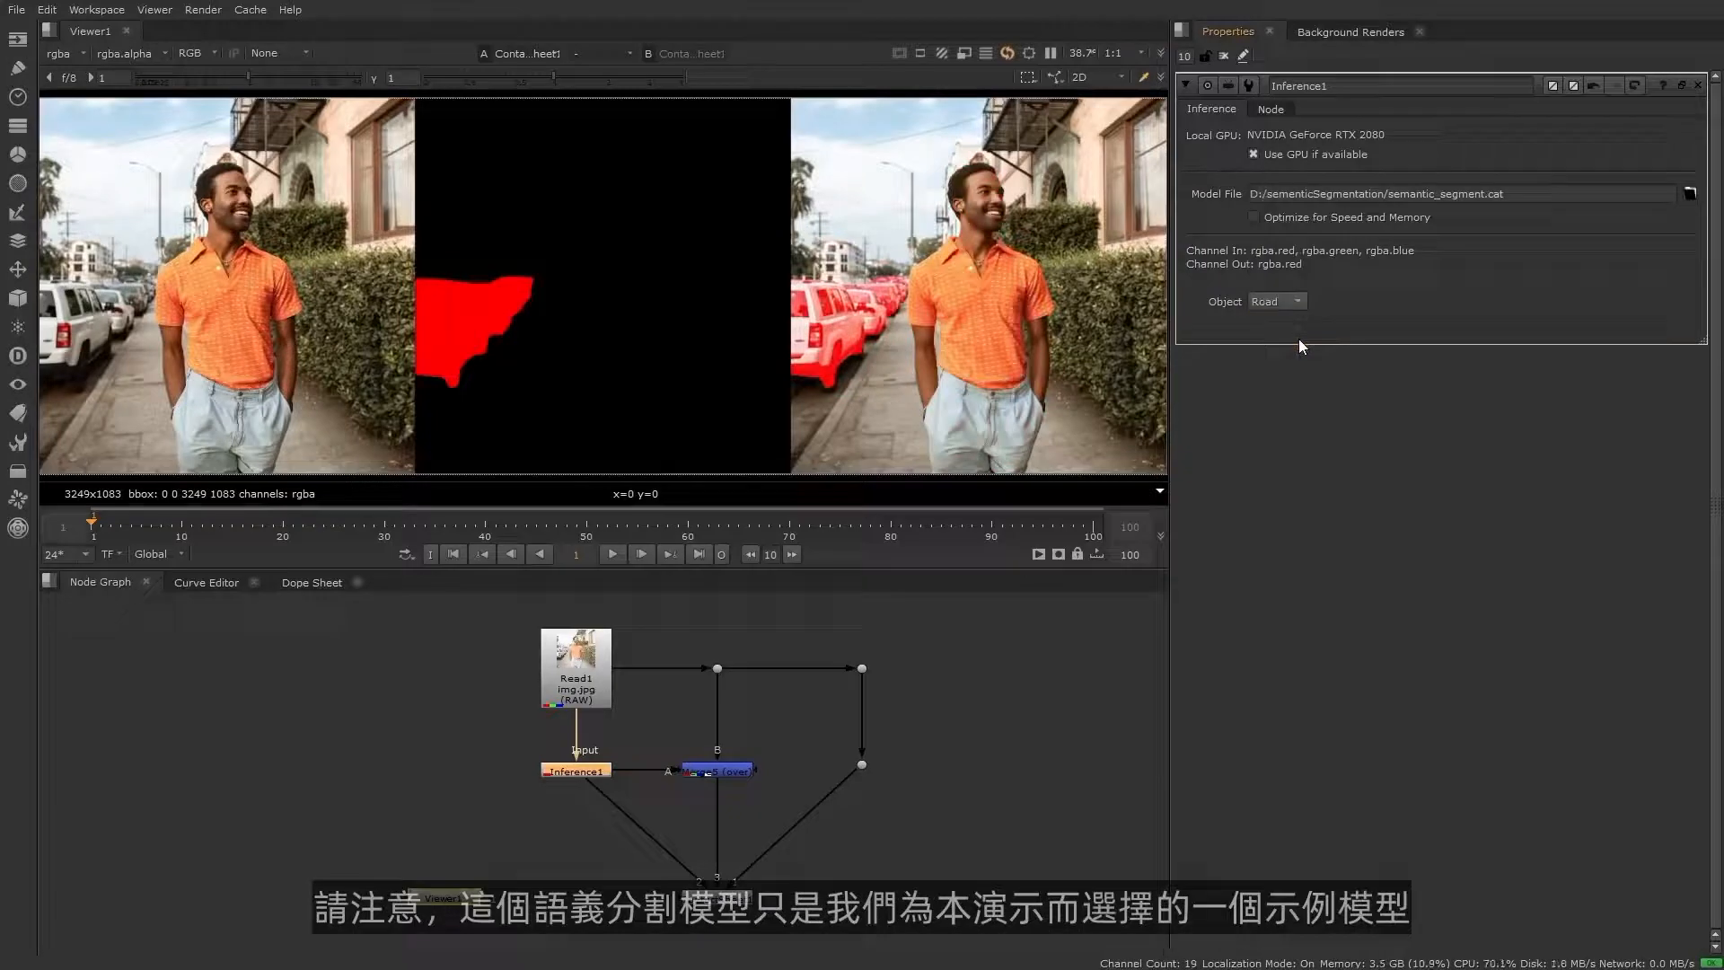
click(1296, 304)
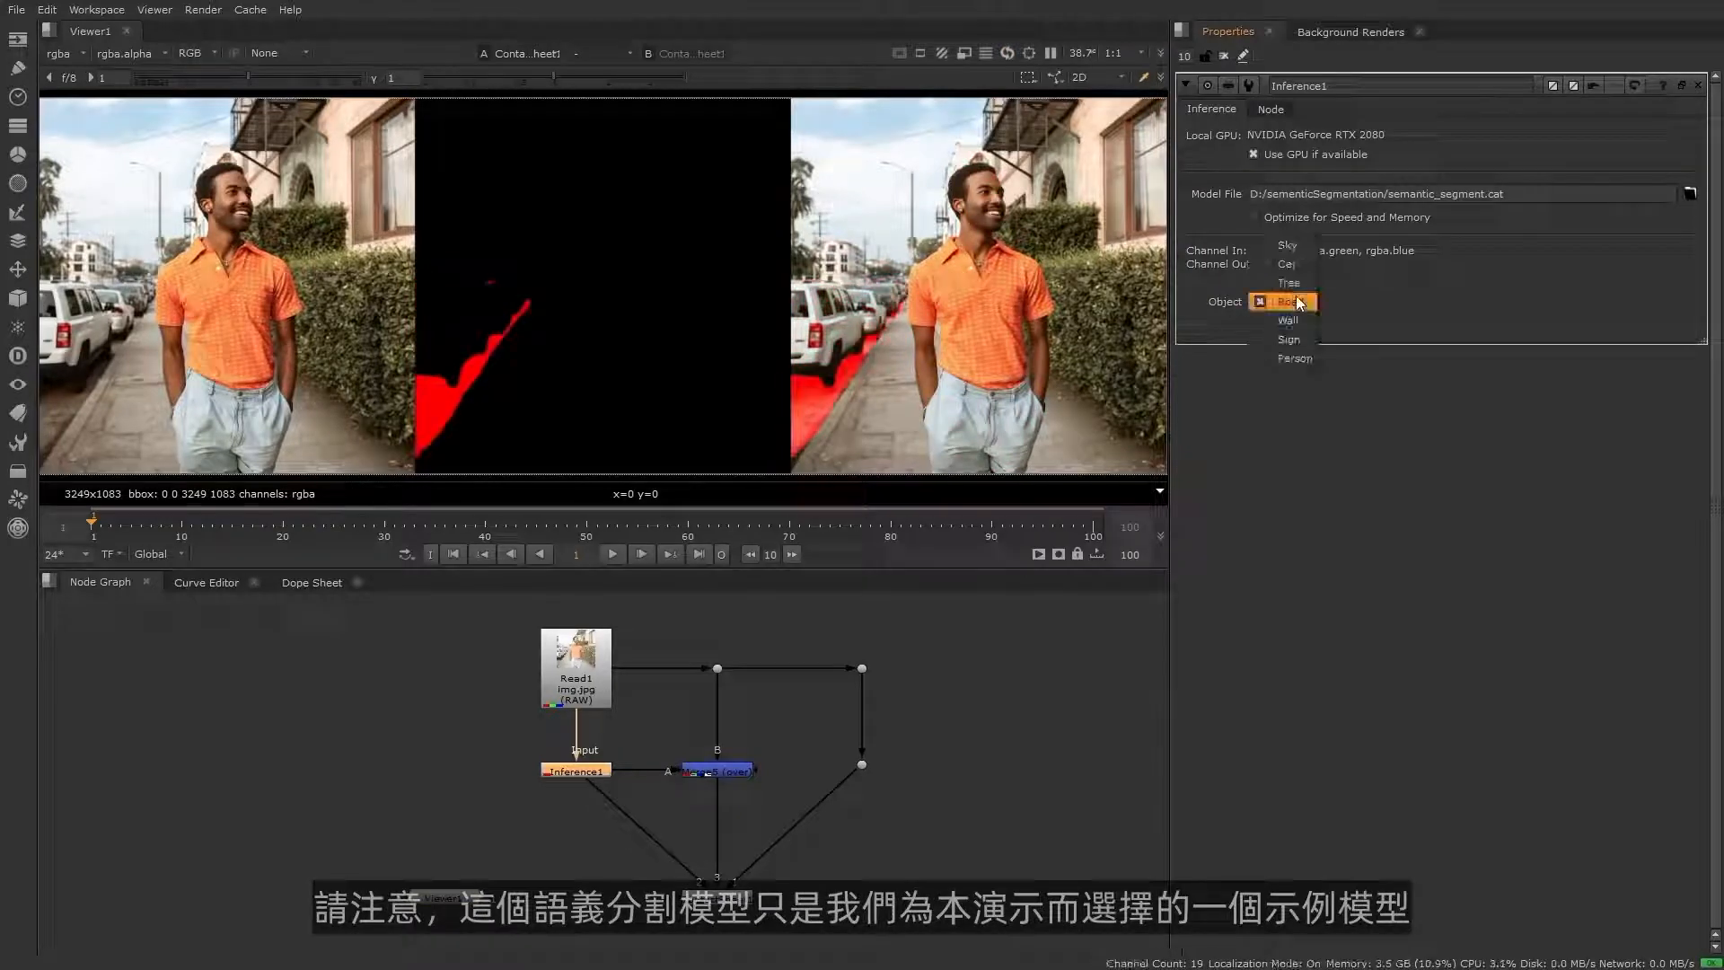
click(1295, 321)
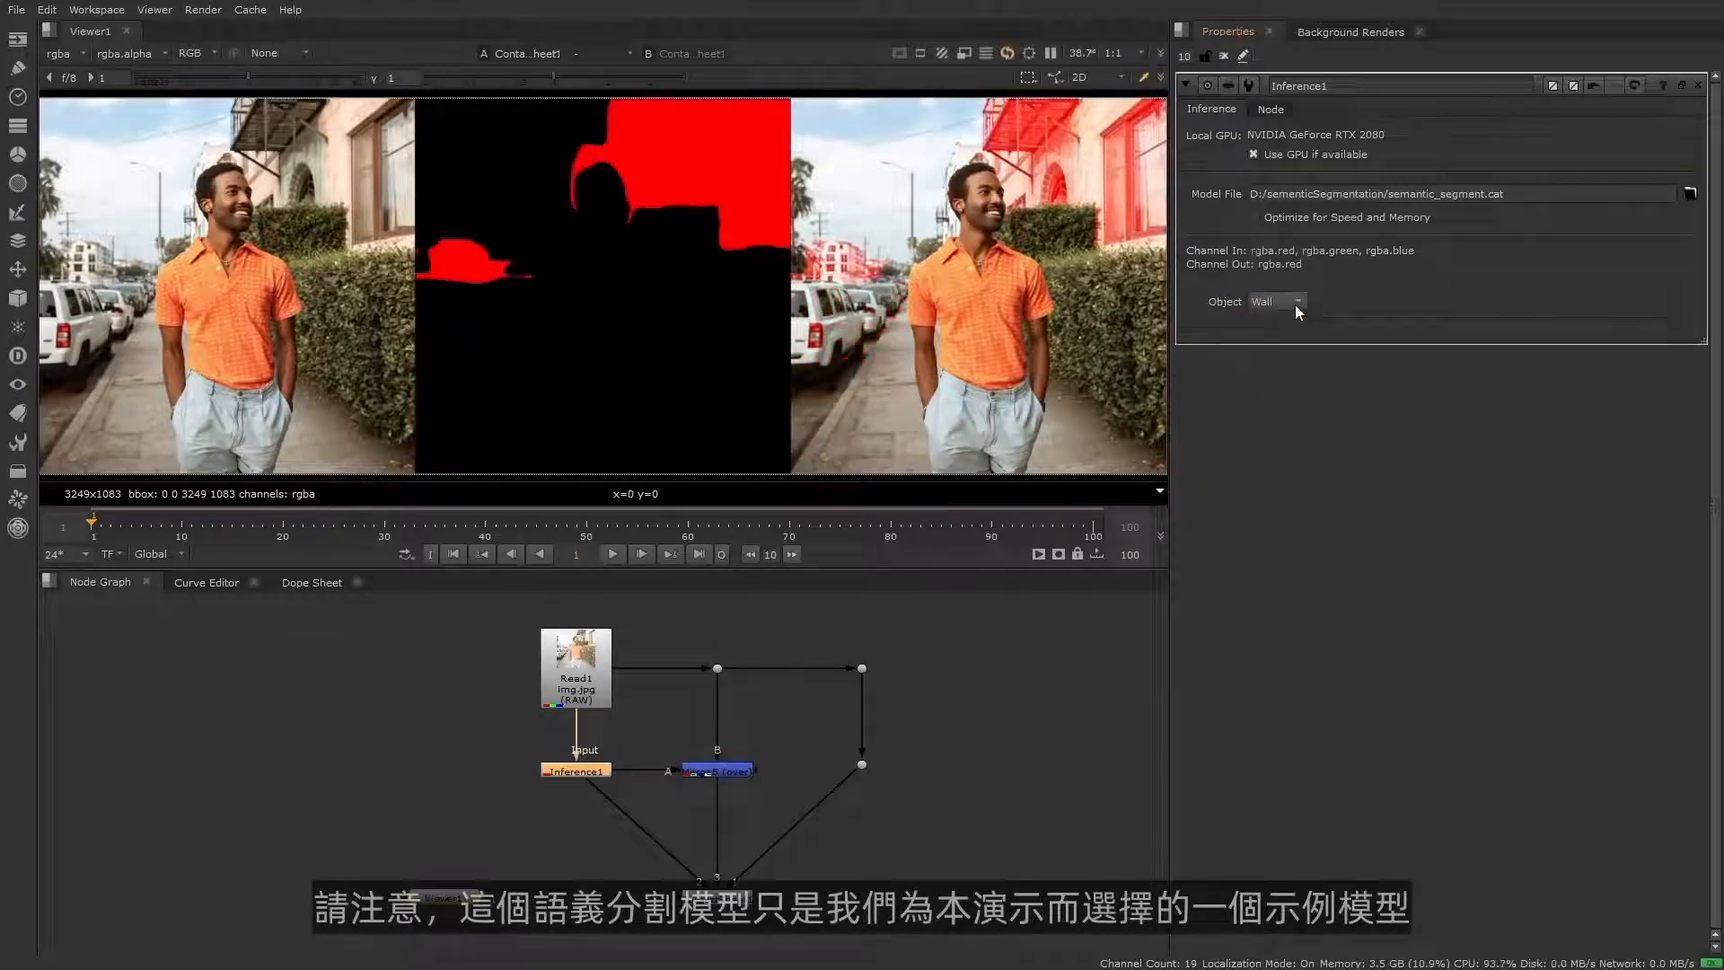
click(1295, 303)
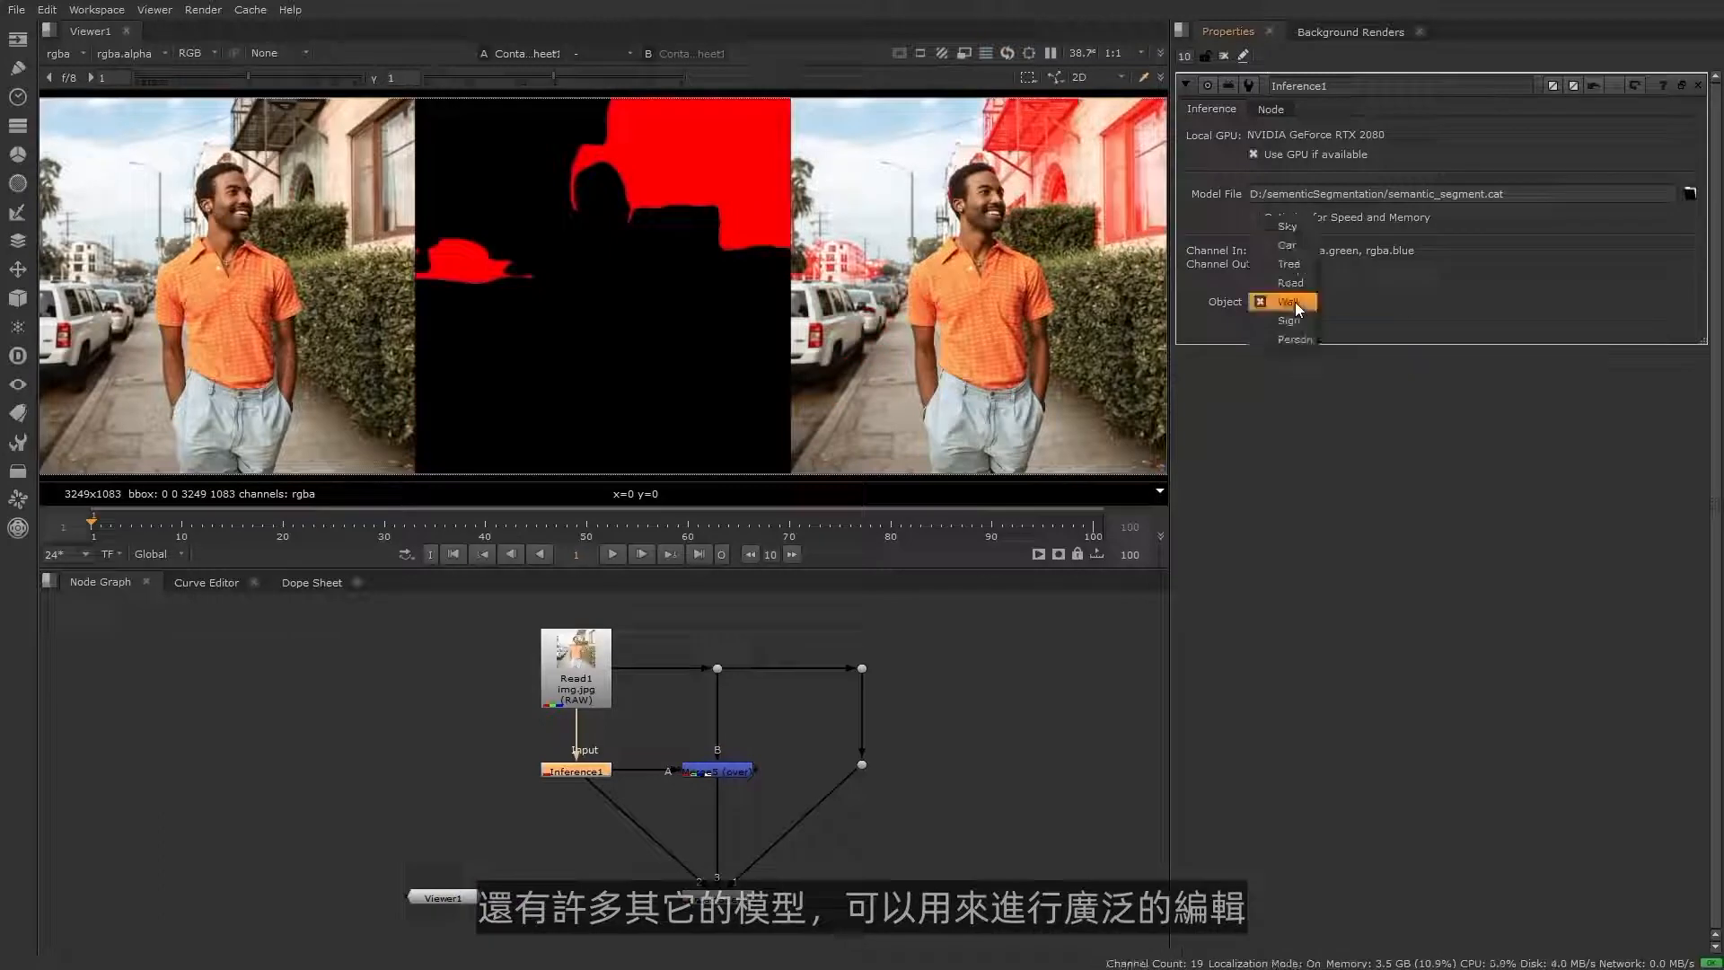
click(1295, 340)
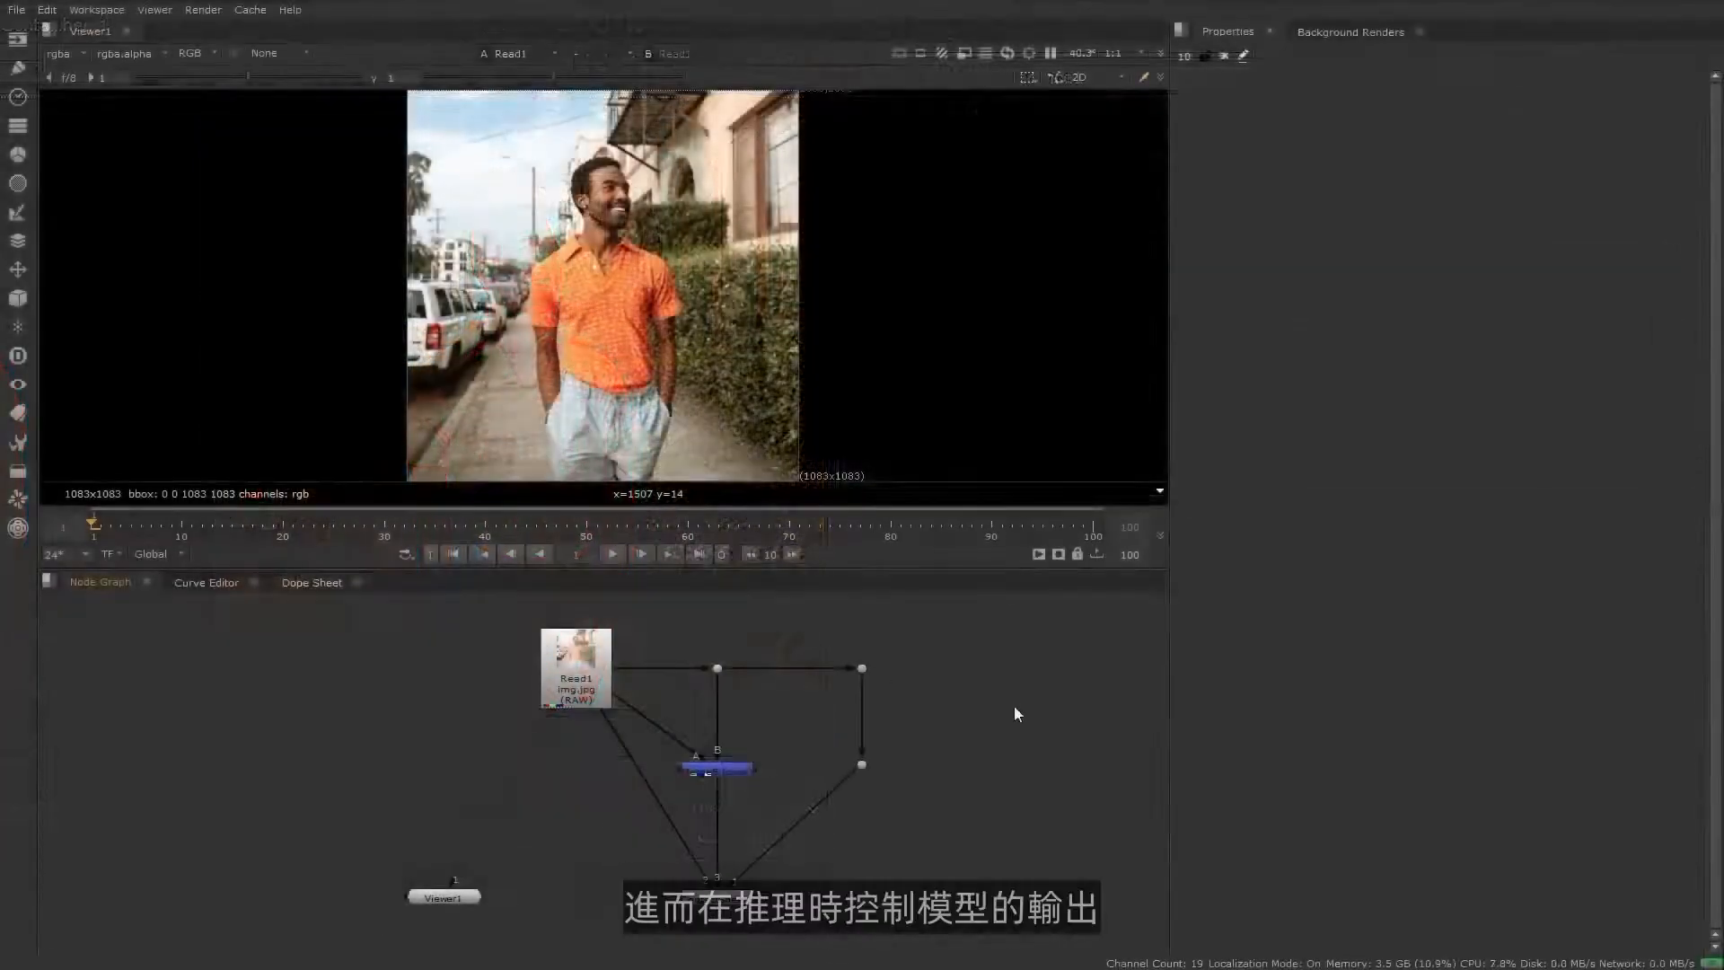
Step: Add a CatFileCreator node to the node graph
key(Tab)
text(c)
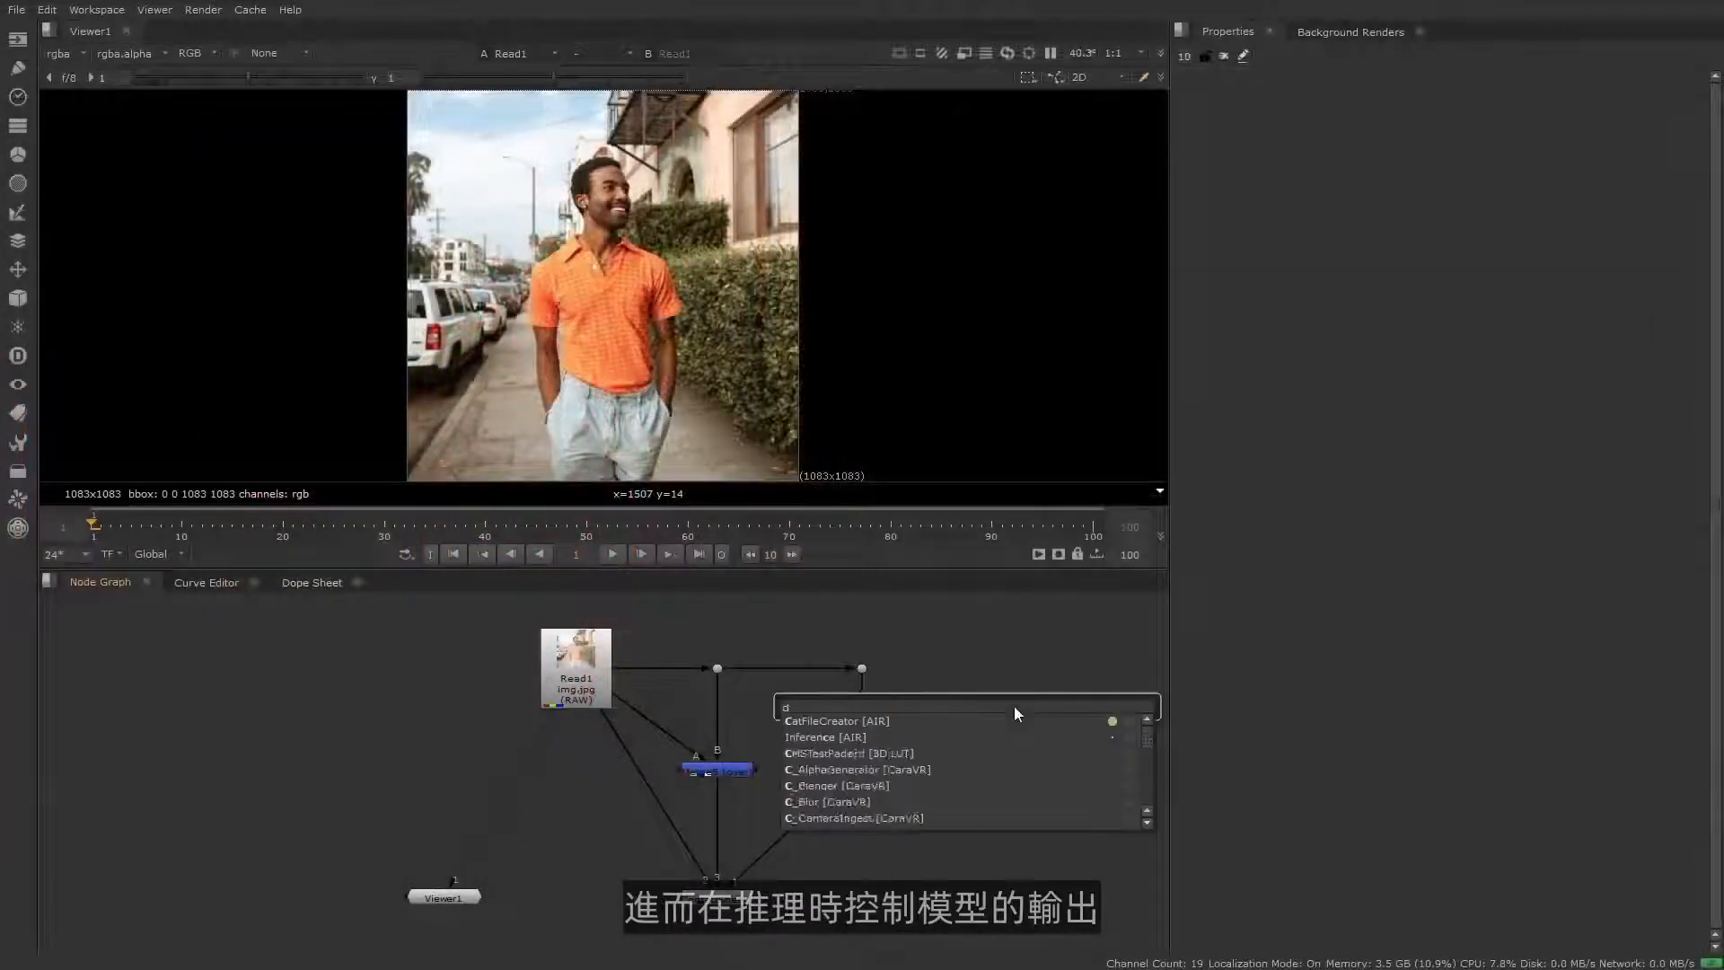
text(atFileCre)
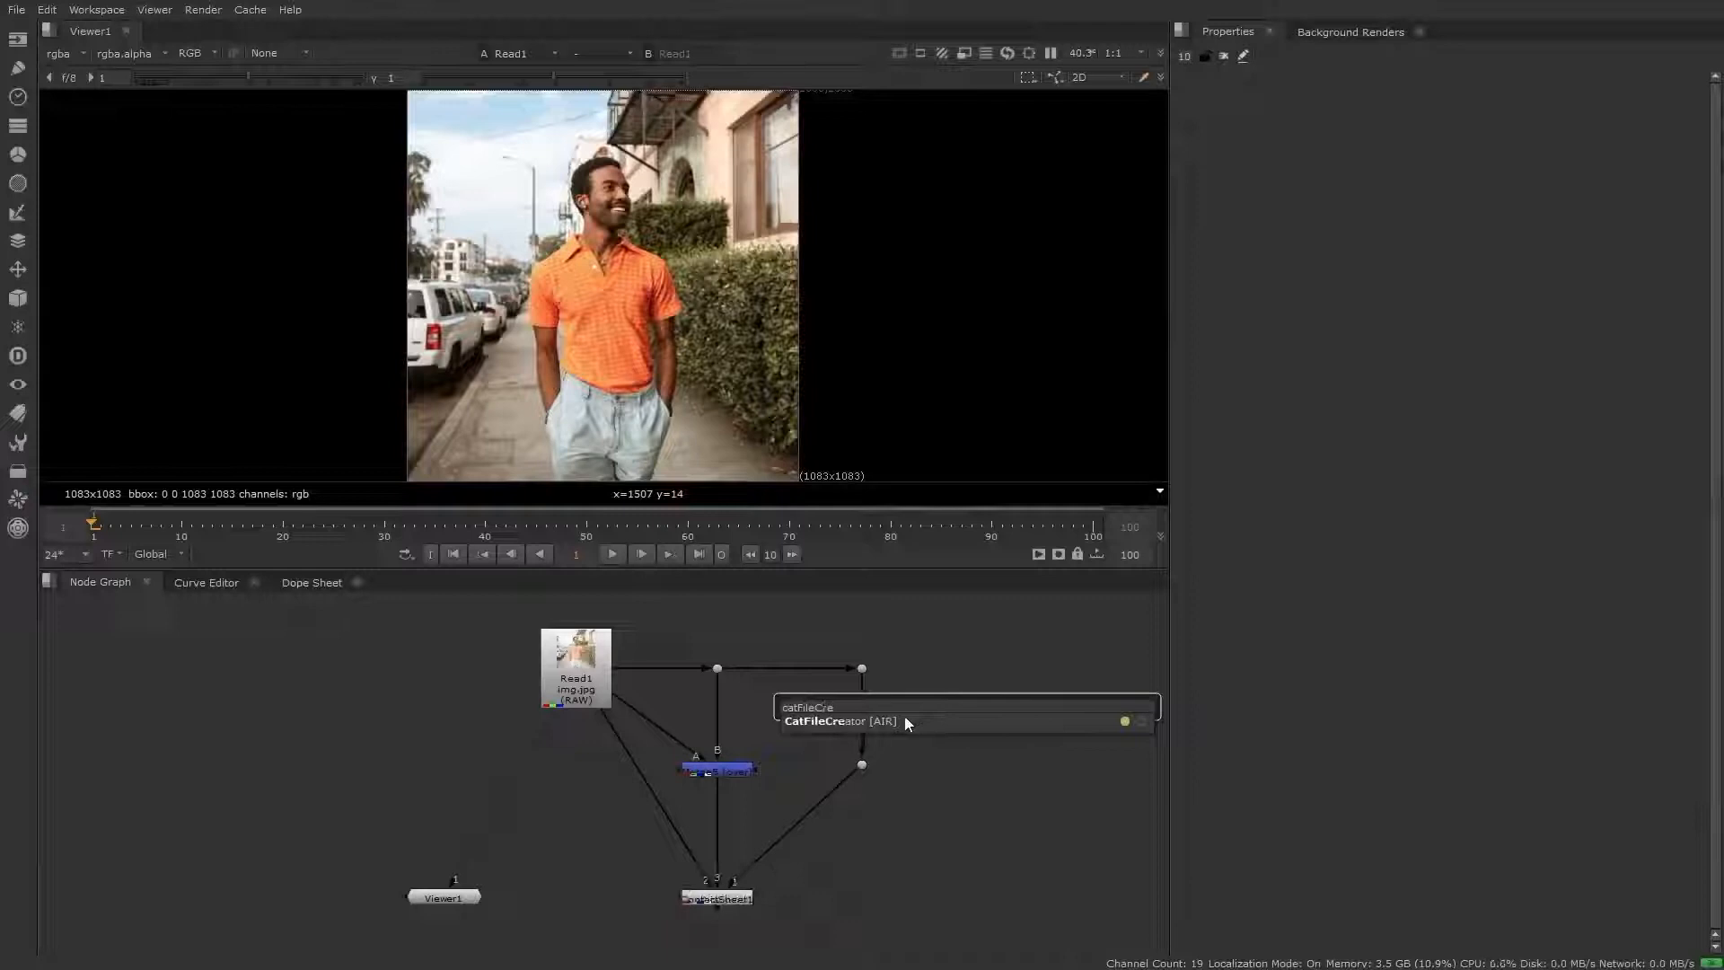
key(Return)
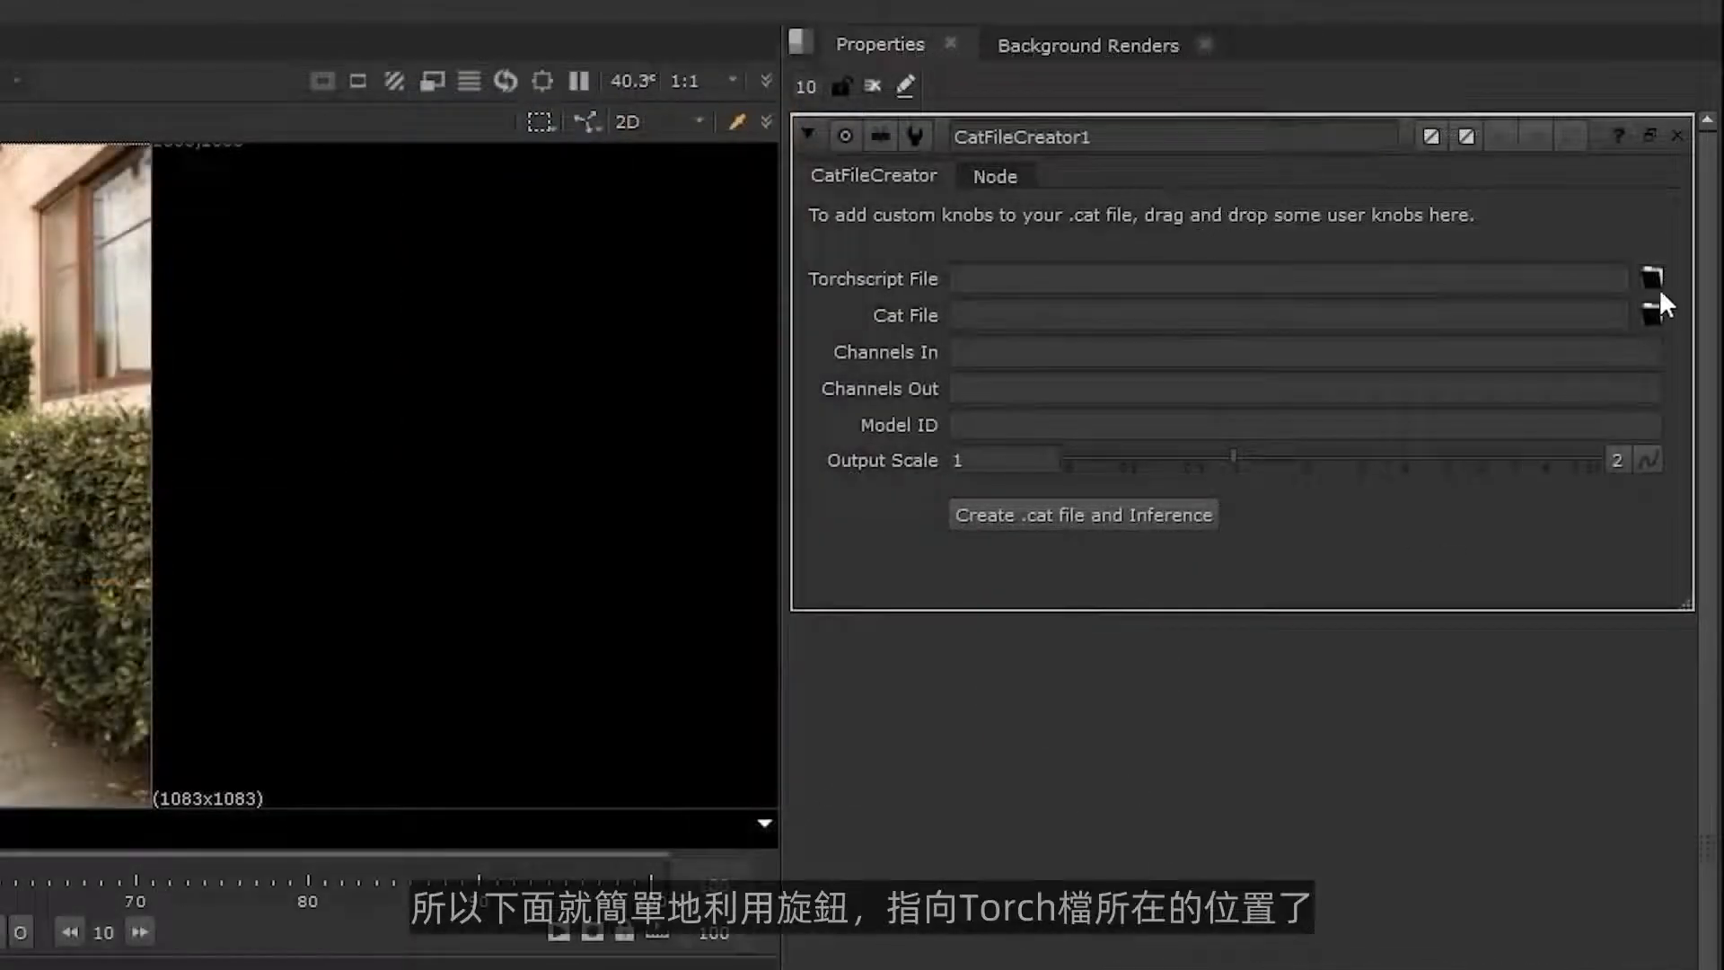
Step: Set the CatFileCreator's Torchscript File to semantic_segment.pt from the D:/sementicSegmentation/newCat folder
click(1652, 277)
click(95, 648)
click(96, 648)
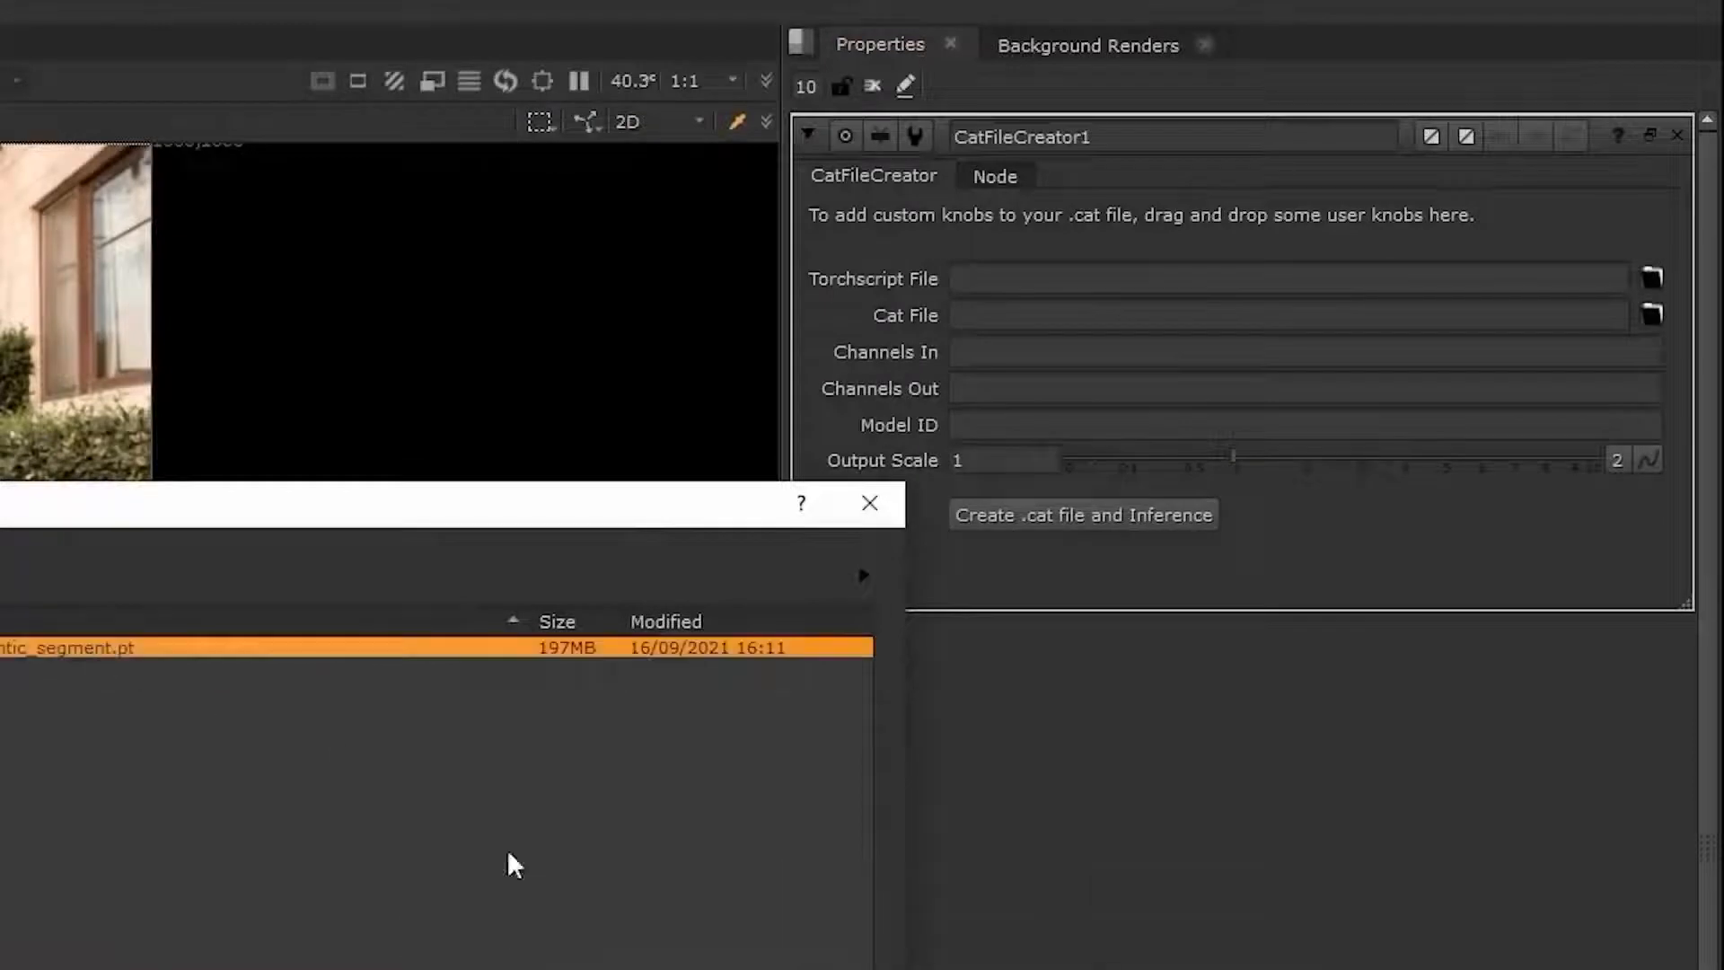
click(765, 968)
Step: Reuse the Torchscript path for the Cat File with a .cat extension: D:/sementicSegmentation/newCat/semantic_segment.cat
drag(1465, 280, 959, 306)
key(ctrl+c)
click(959, 305)
key(ctrl+v)
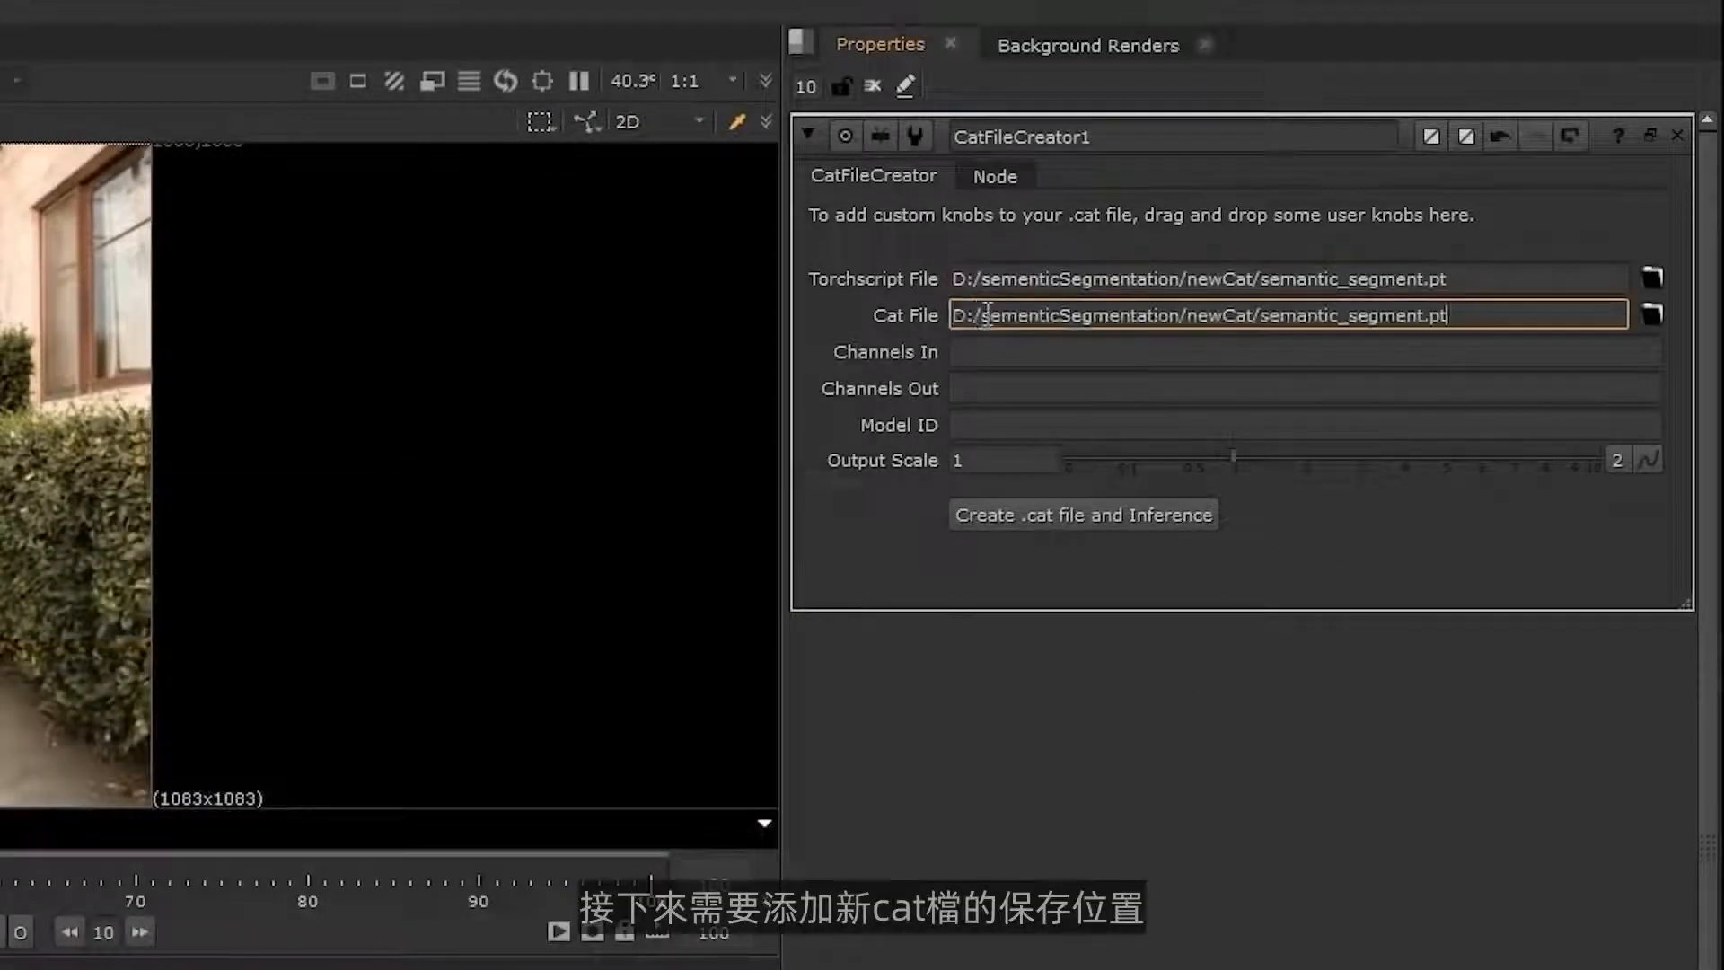
key(BackSpace)
key(BackSpace)
text(cat)
Step: Set Channels In to rgba.red,rgba.green,rgba.blue and Channels Out to rgba.red
click(1008, 350)
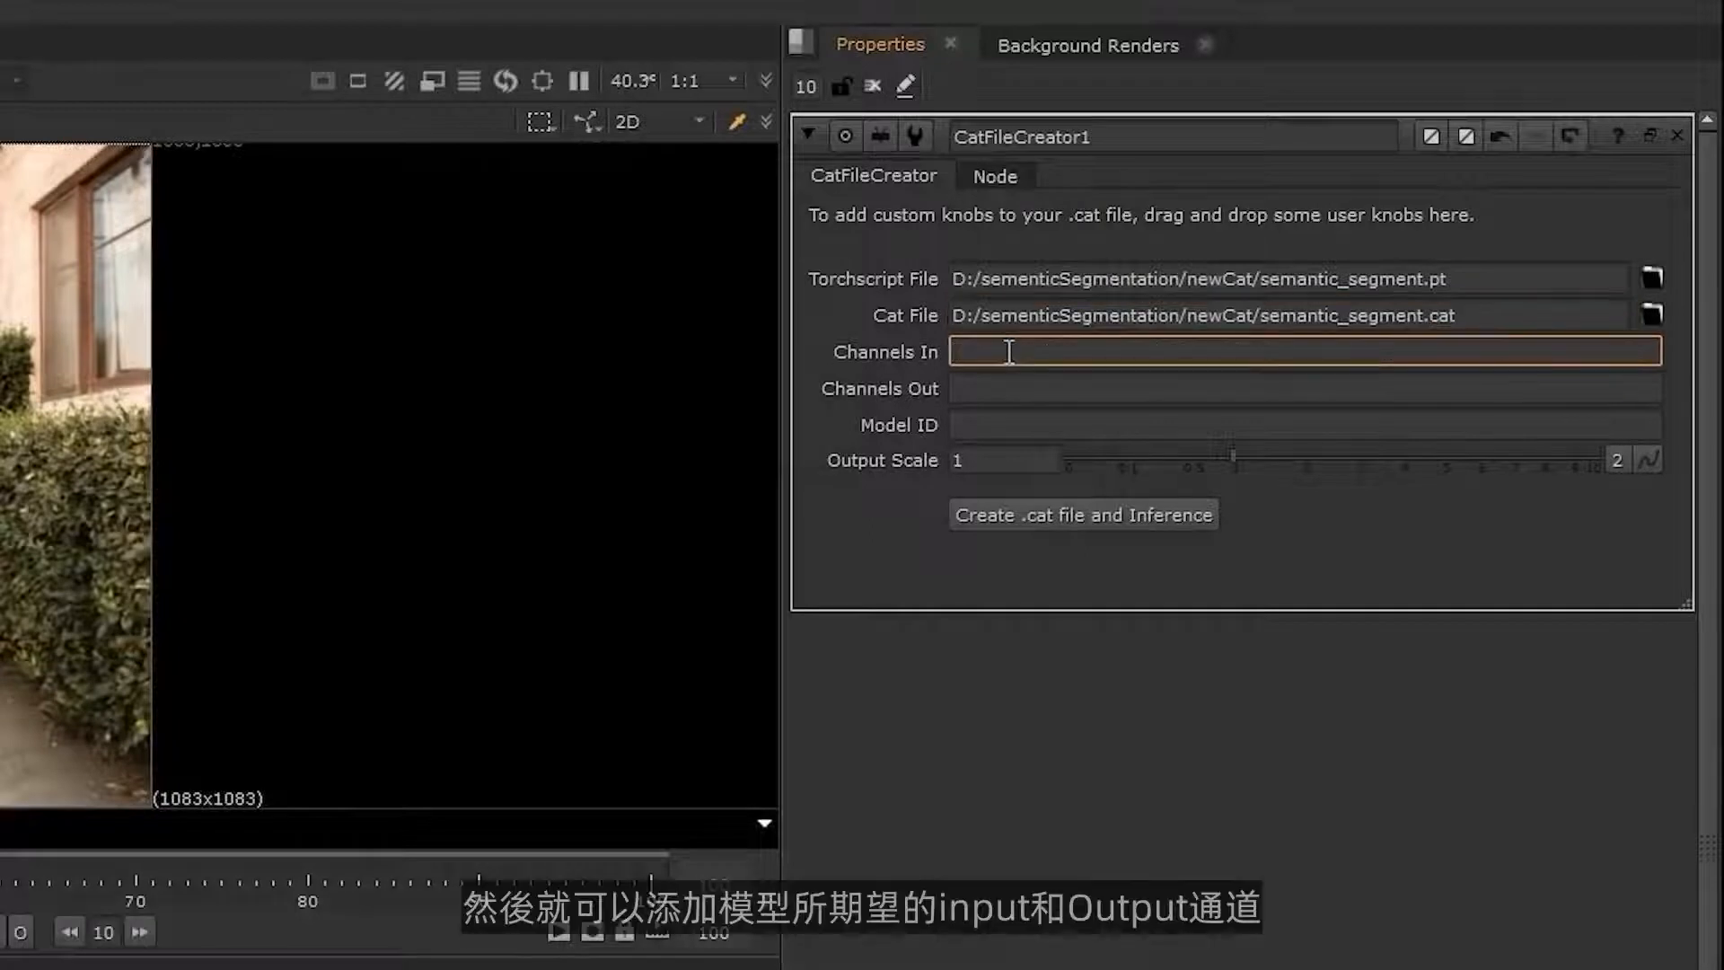
text(rgba.red,rgba.green,rgba.blue)
click(1009, 388)
text(rgba.red)
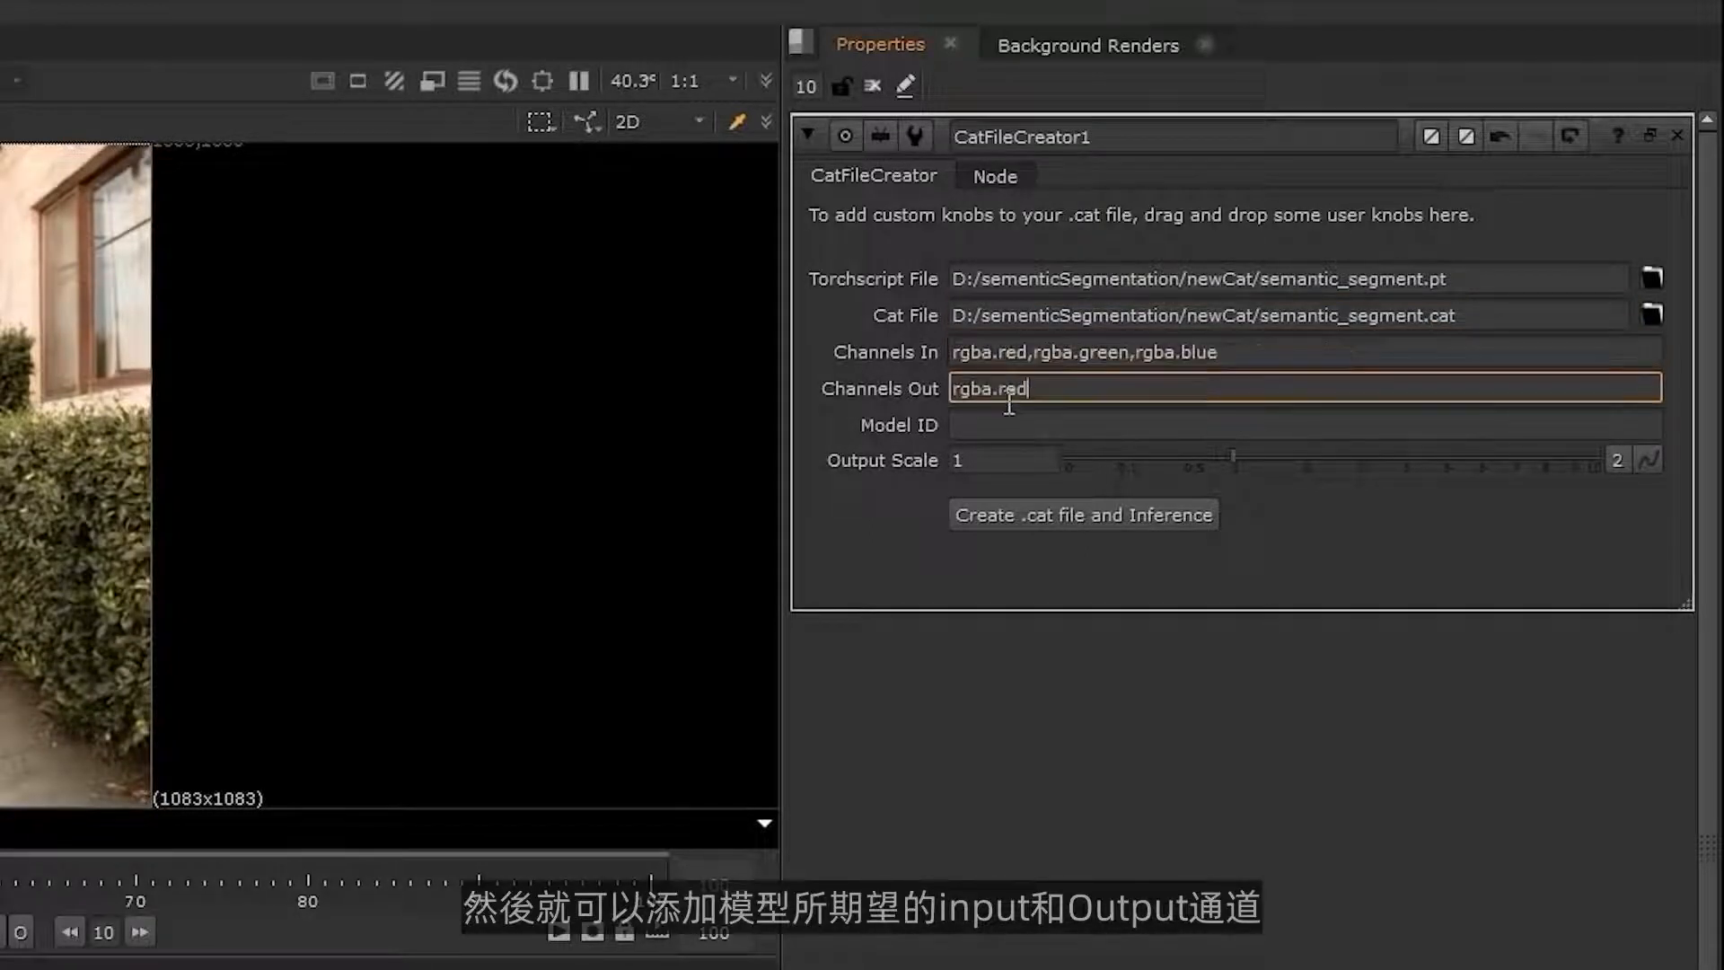
Step: Set the CatFileCreator's Model ID to semanticSegmentation
click(1011, 422)
text(semantic)
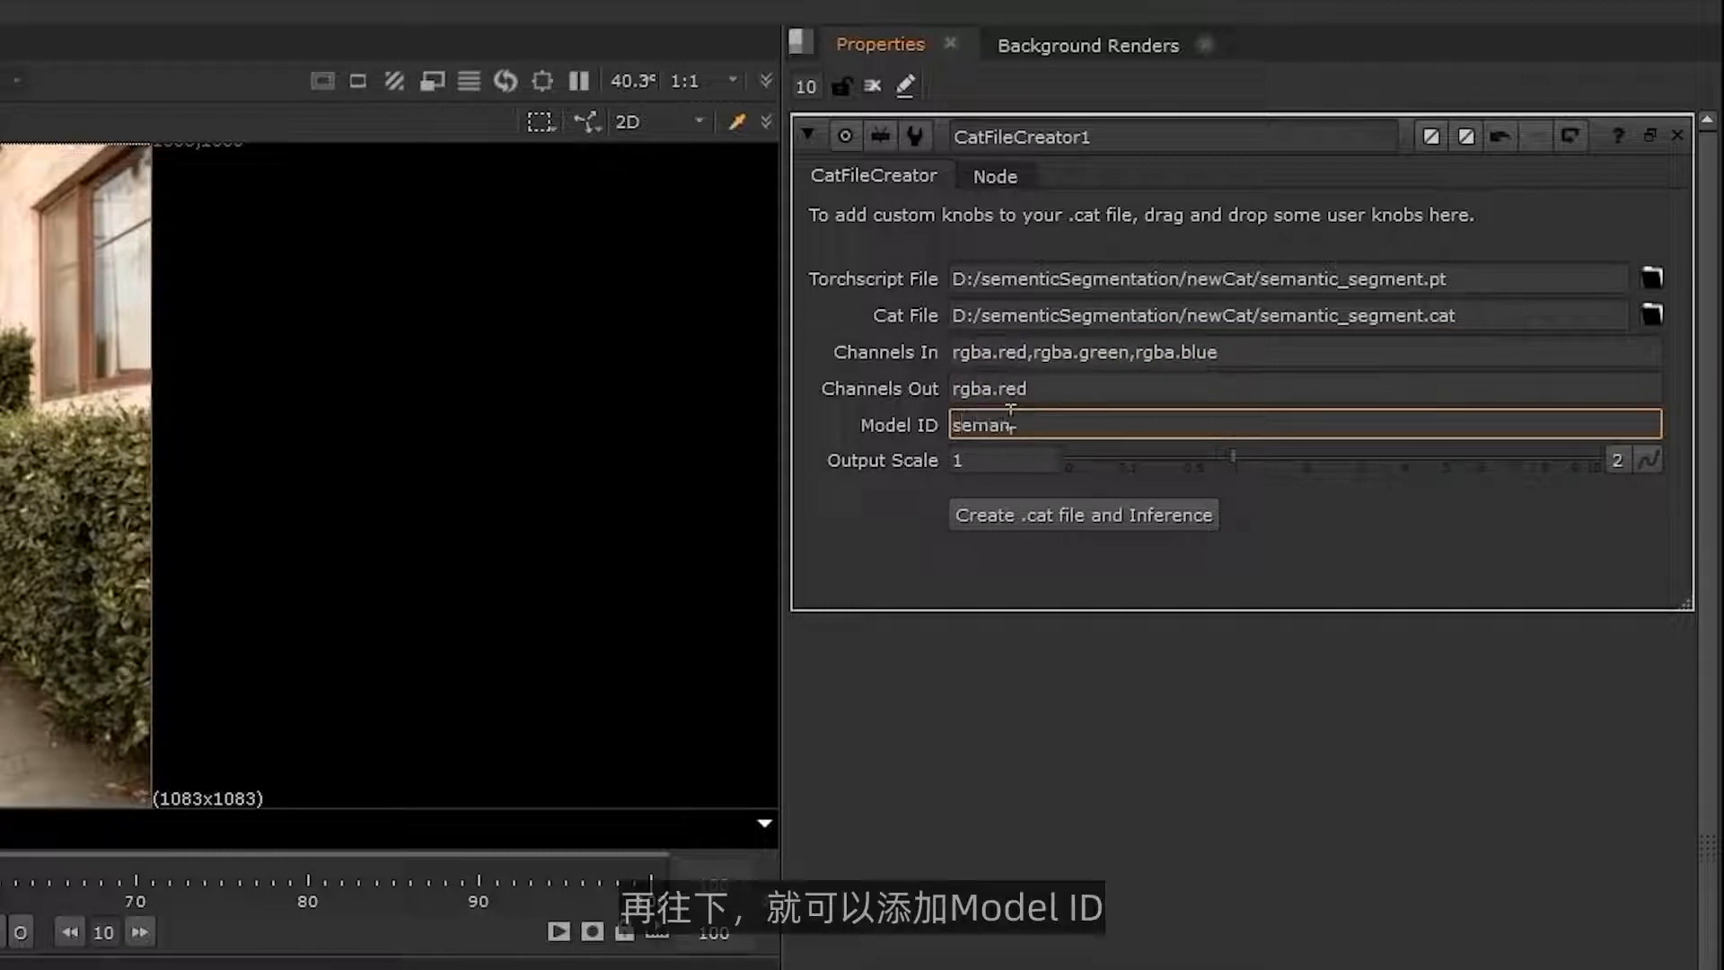
text(Segmentation)
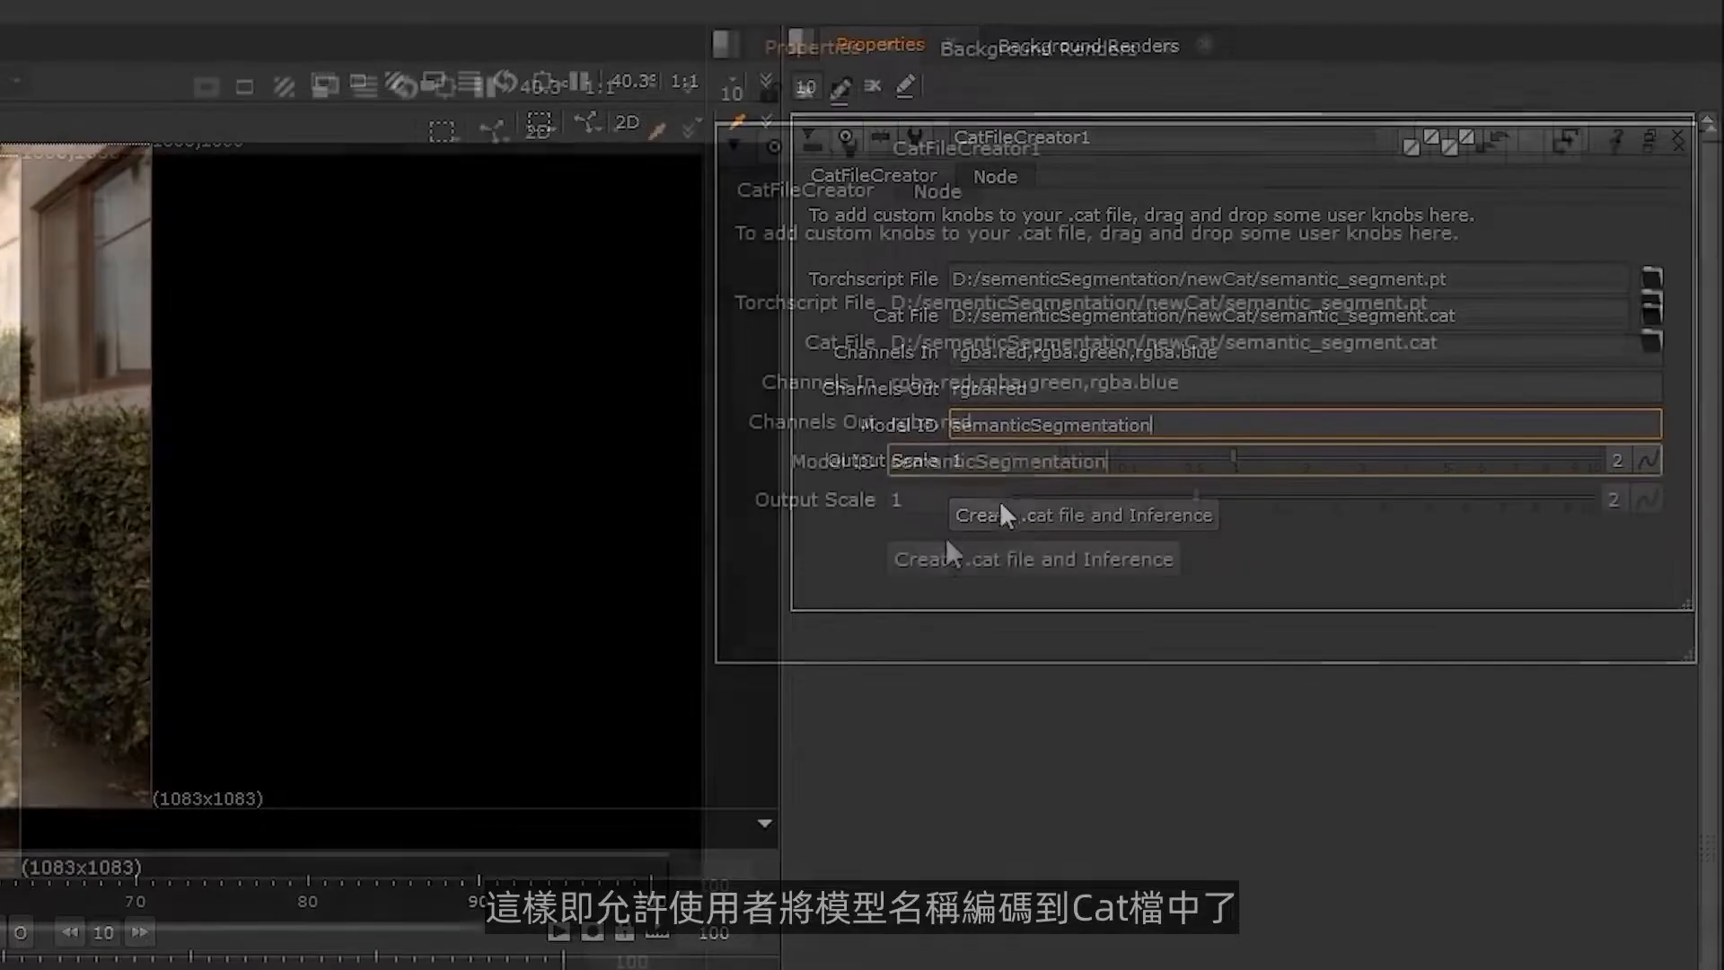
click(1012, 461)
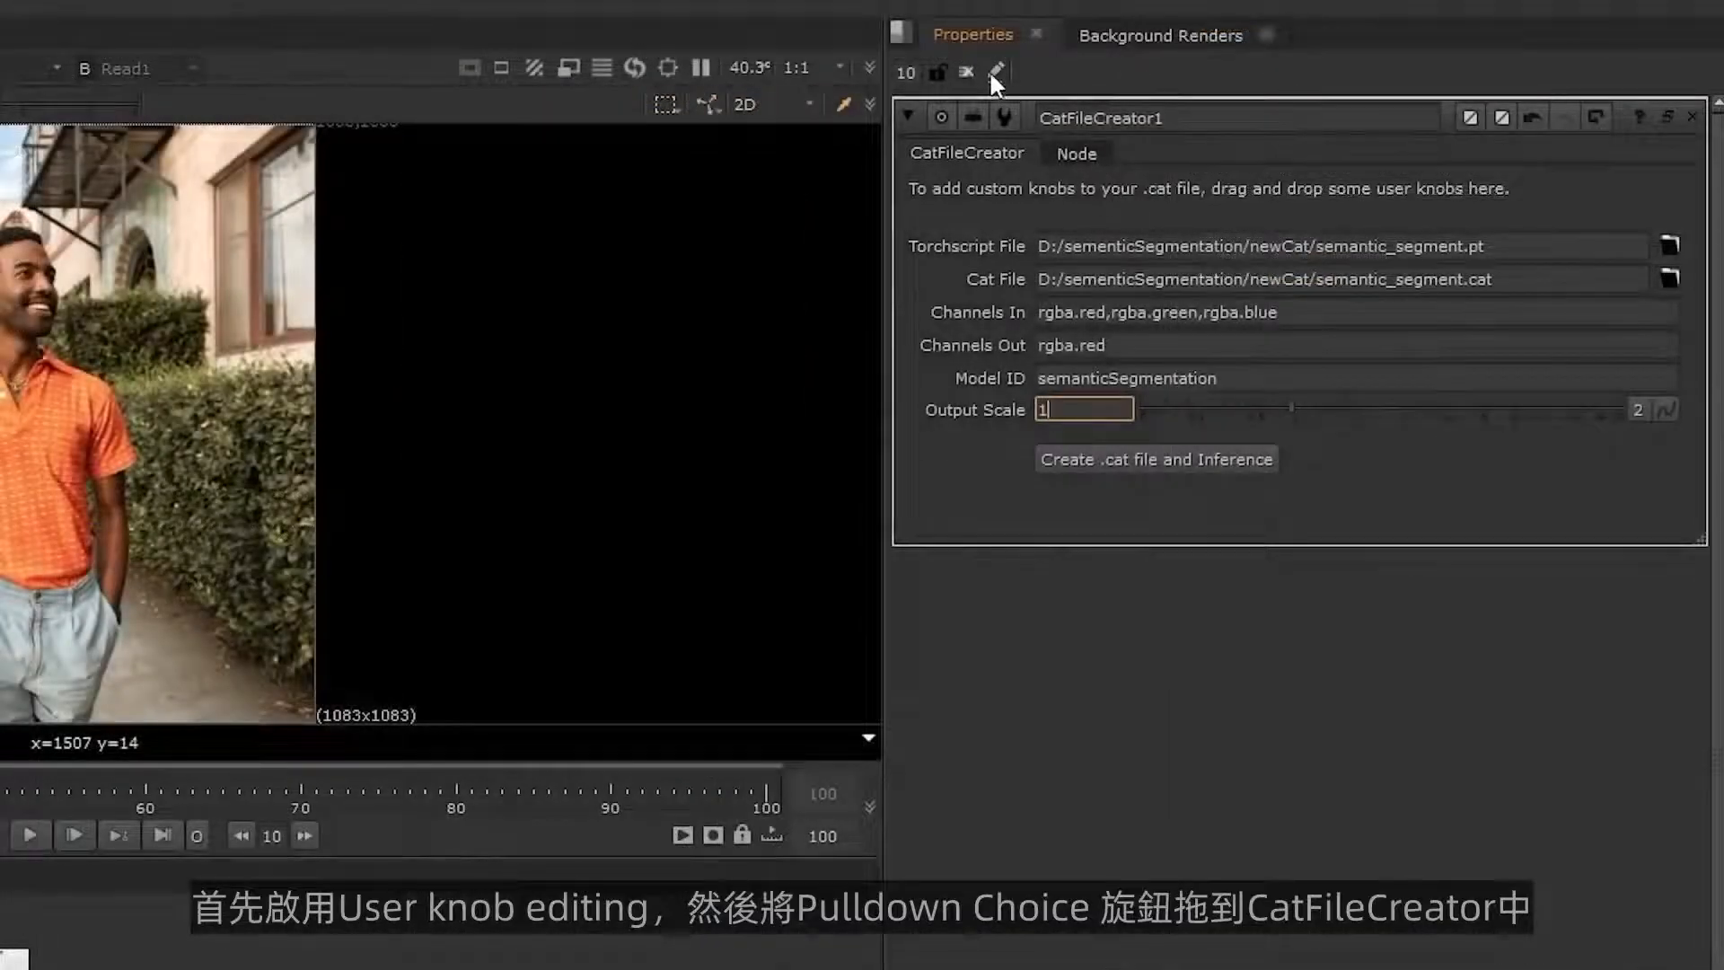
Step: Enable user knob editing, add a Pulldown Choice knob to CatFileCreator1 and open the knob's settings
click(993, 72)
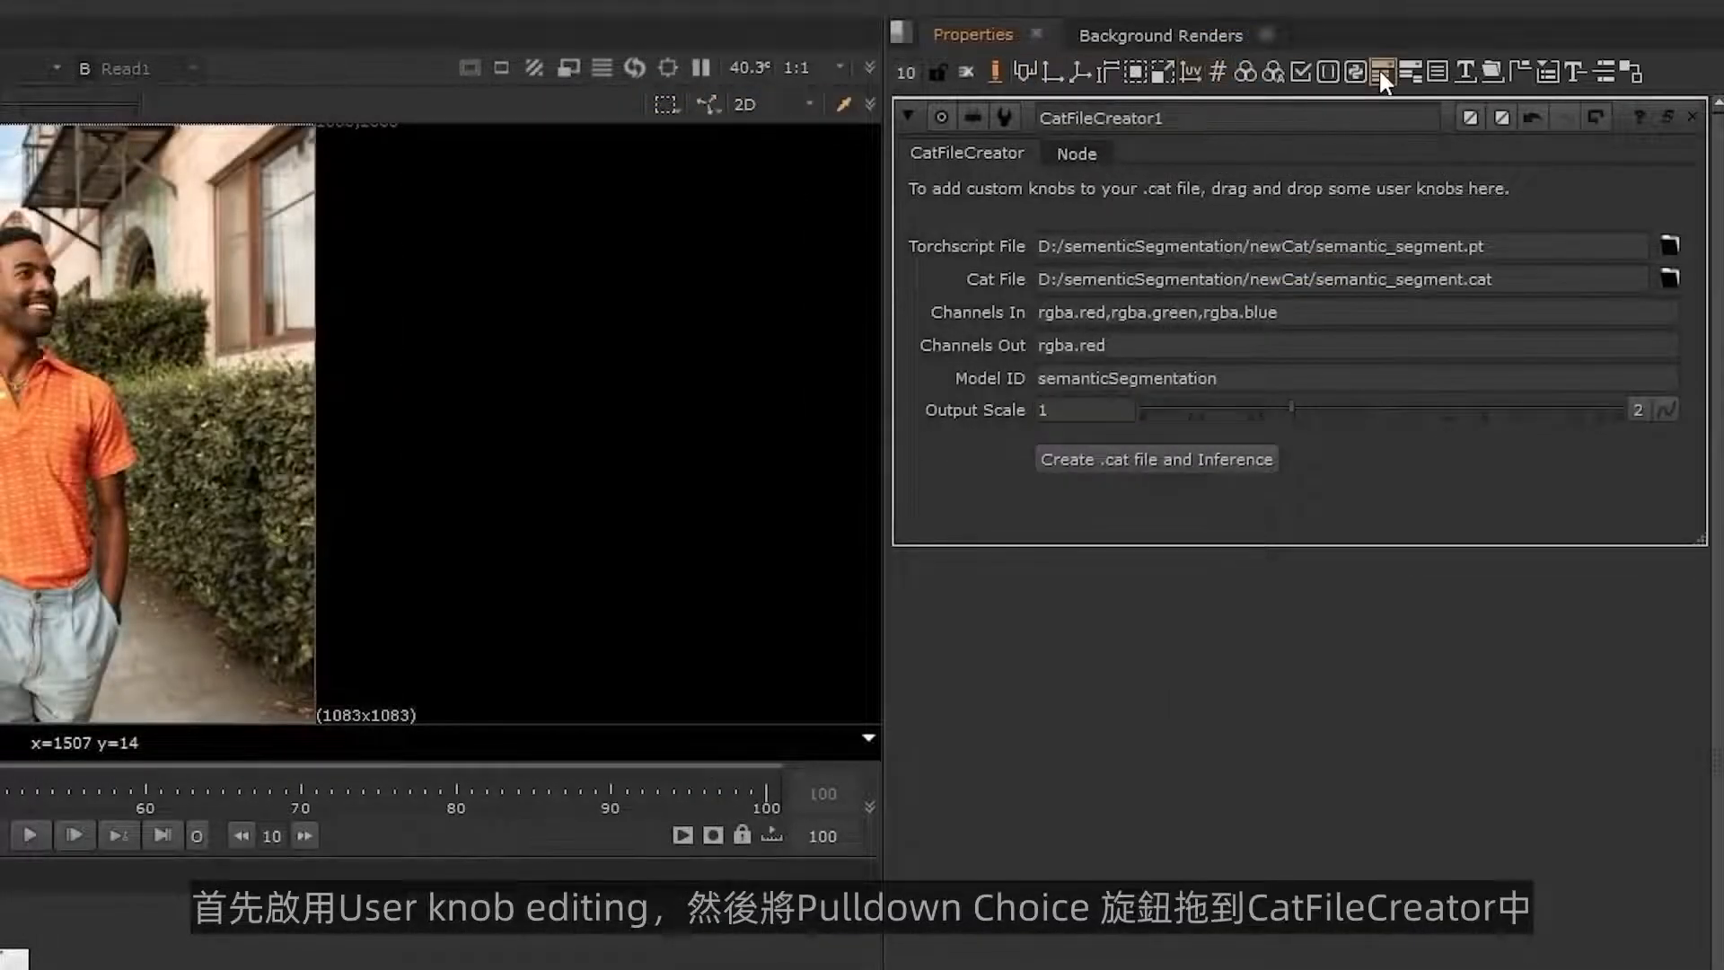
drag(1378, 67, 1224, 181)
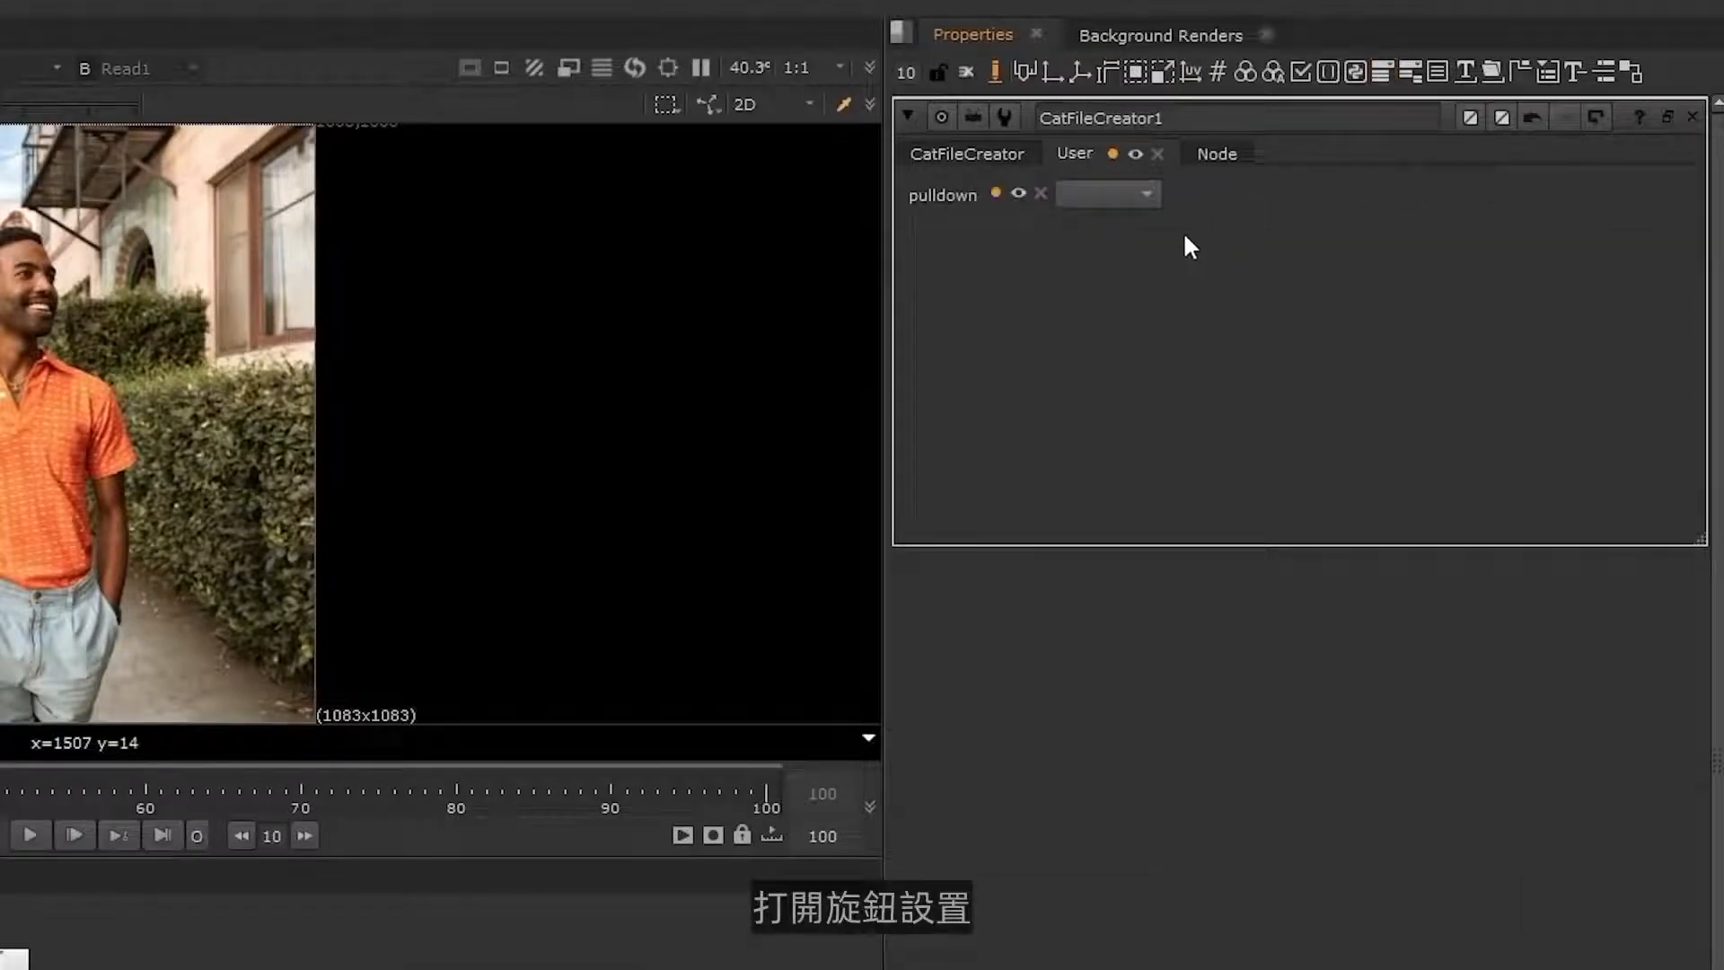
click(985, 198)
Step: Rename the pulldown knob to chosen_class
click(995, 272)
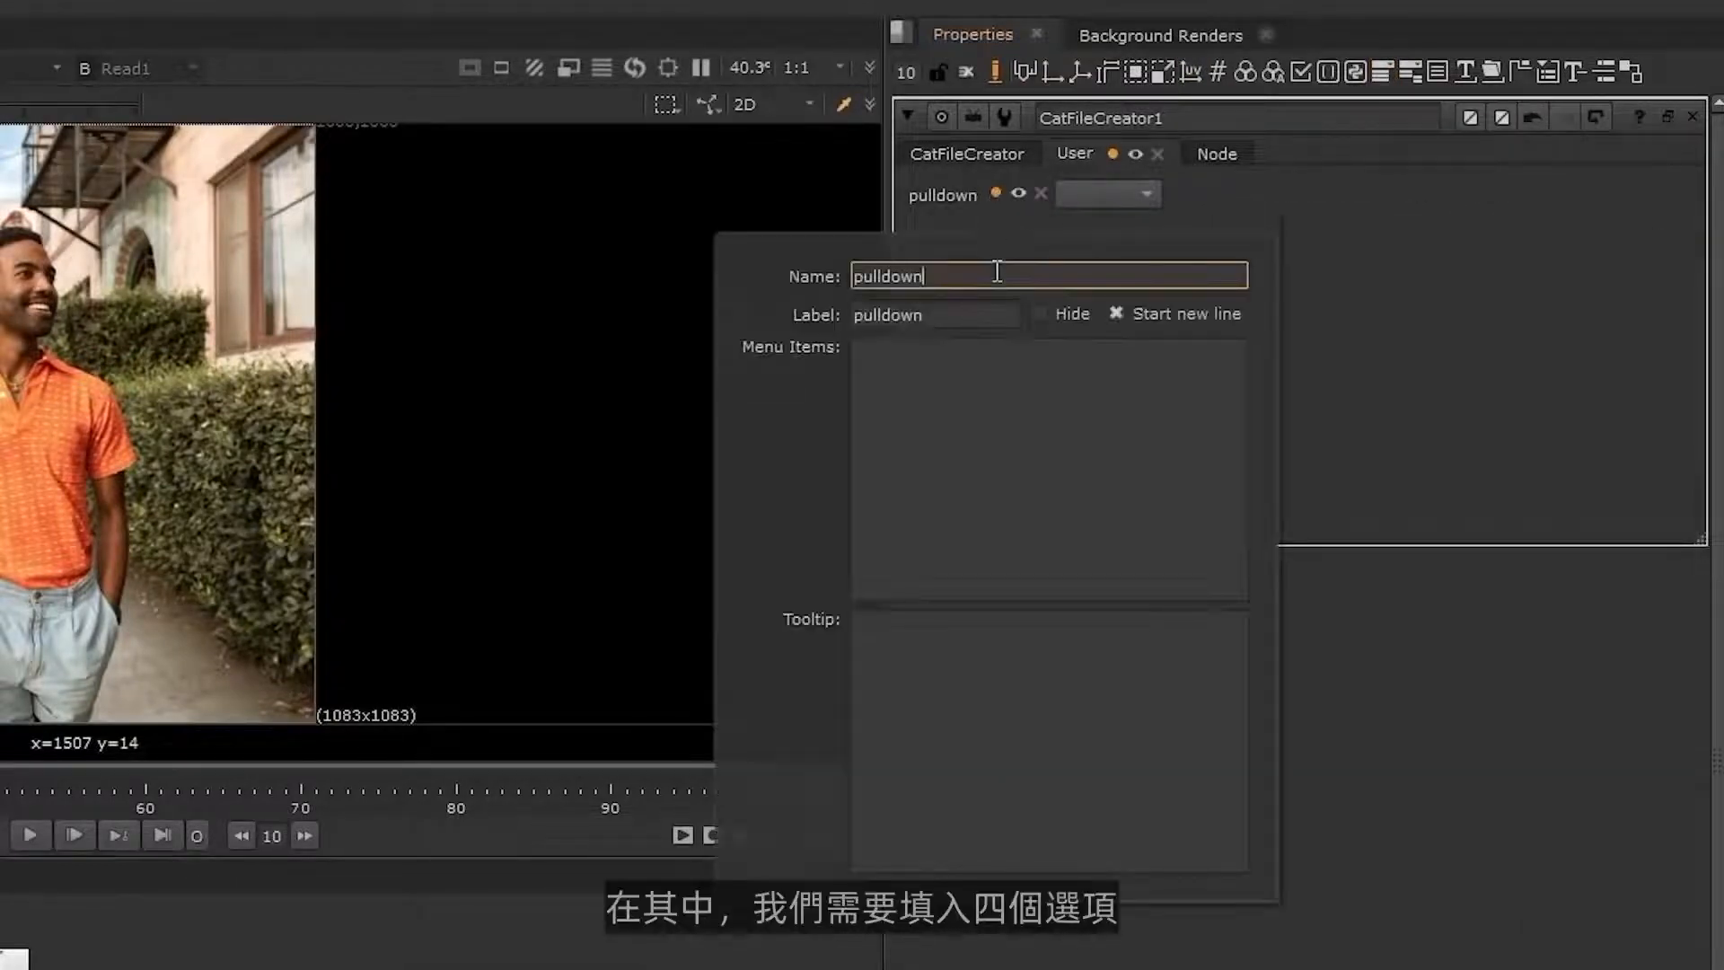
key(BackSpace)
key(BackSpace)
key(BackSpace)
key(BackSpace)
key(BackSpace)
key(BackSpace)
key(BackSpace)
key(BackSpace)
text(cho)
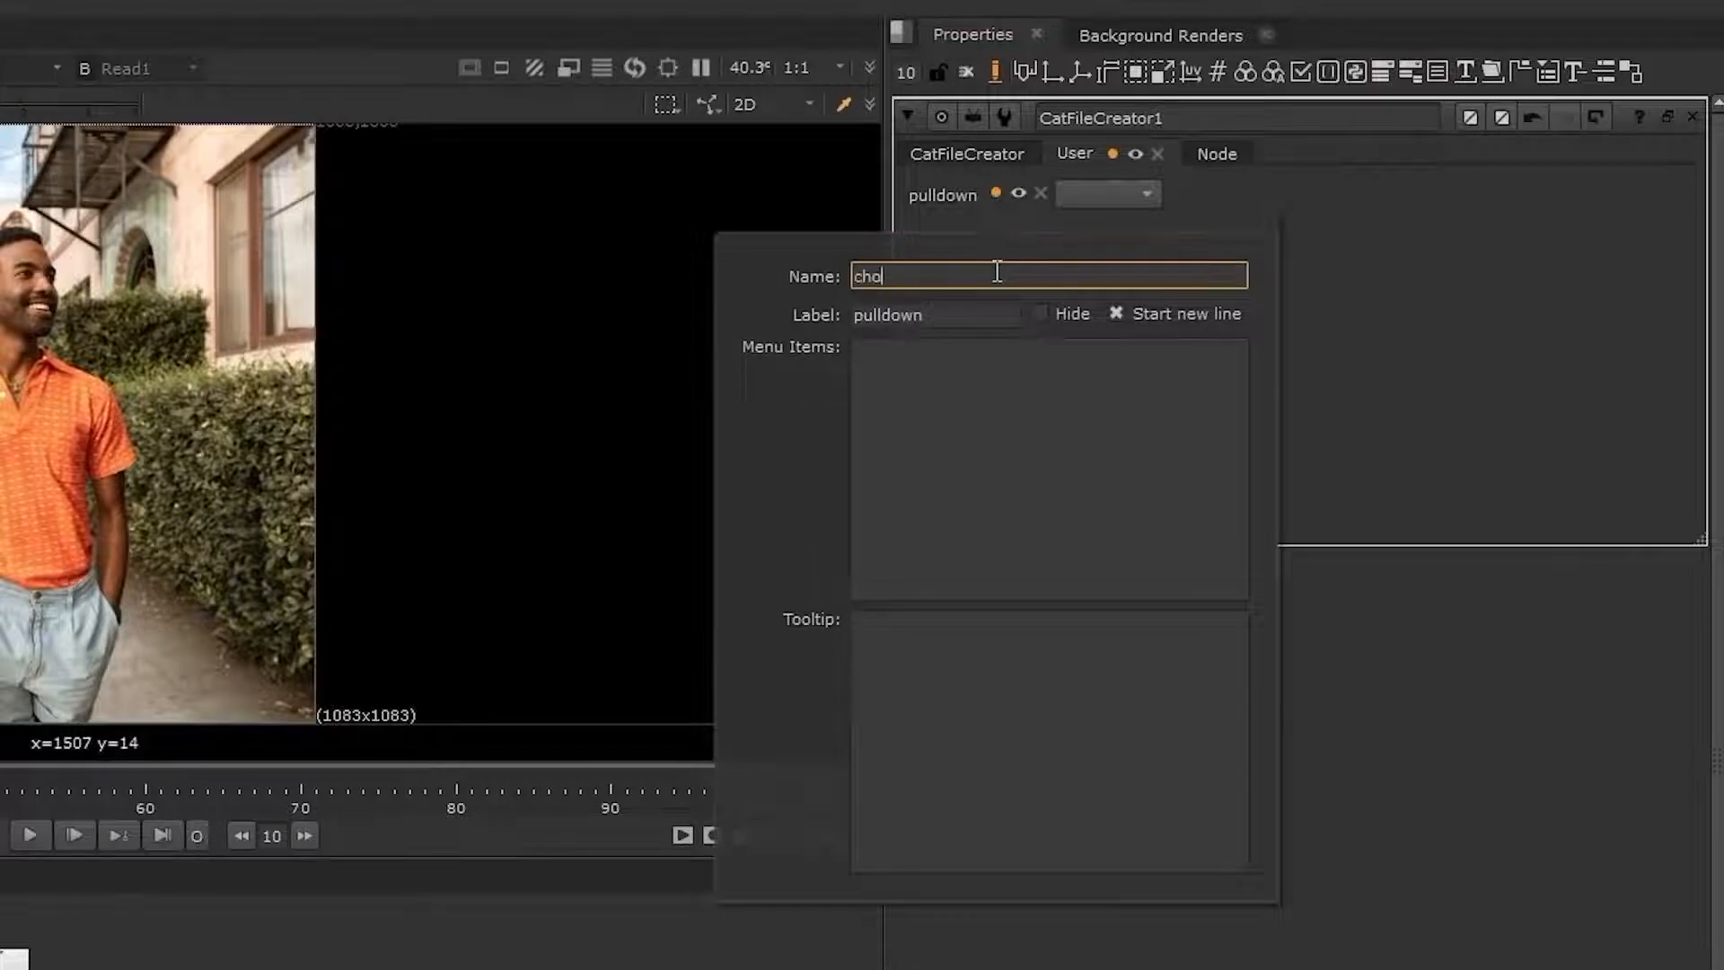
text(sen_class)
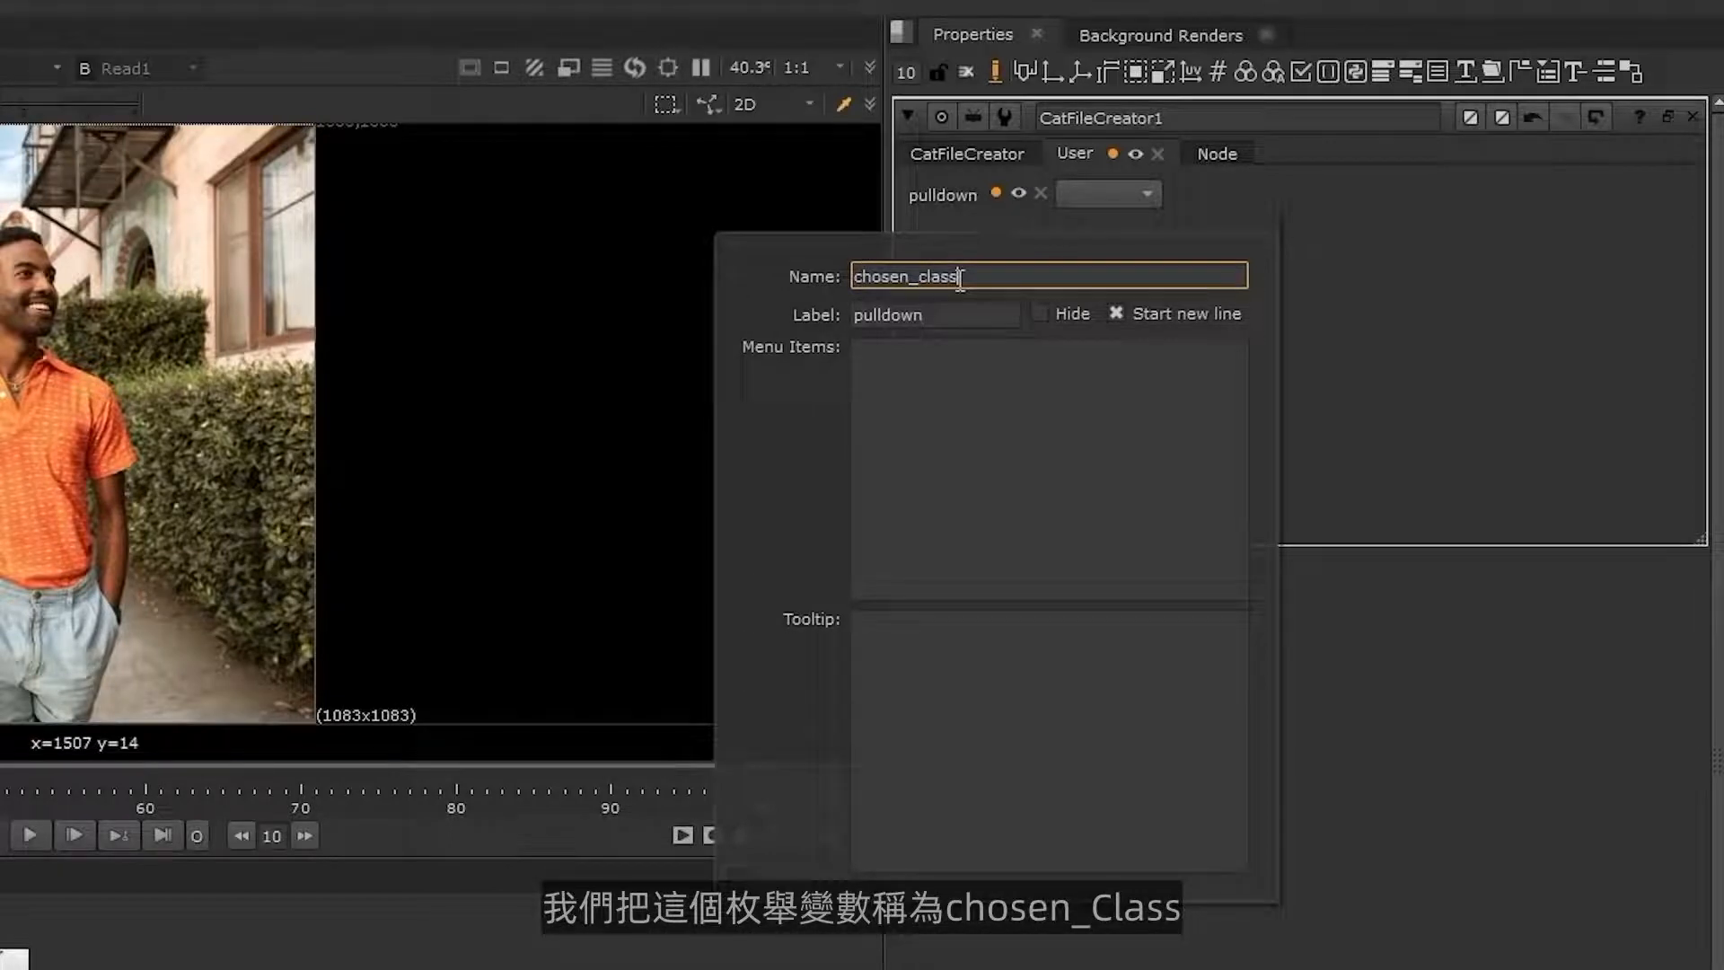
Step: Change the pulldown knob's label to Object
click(947, 316)
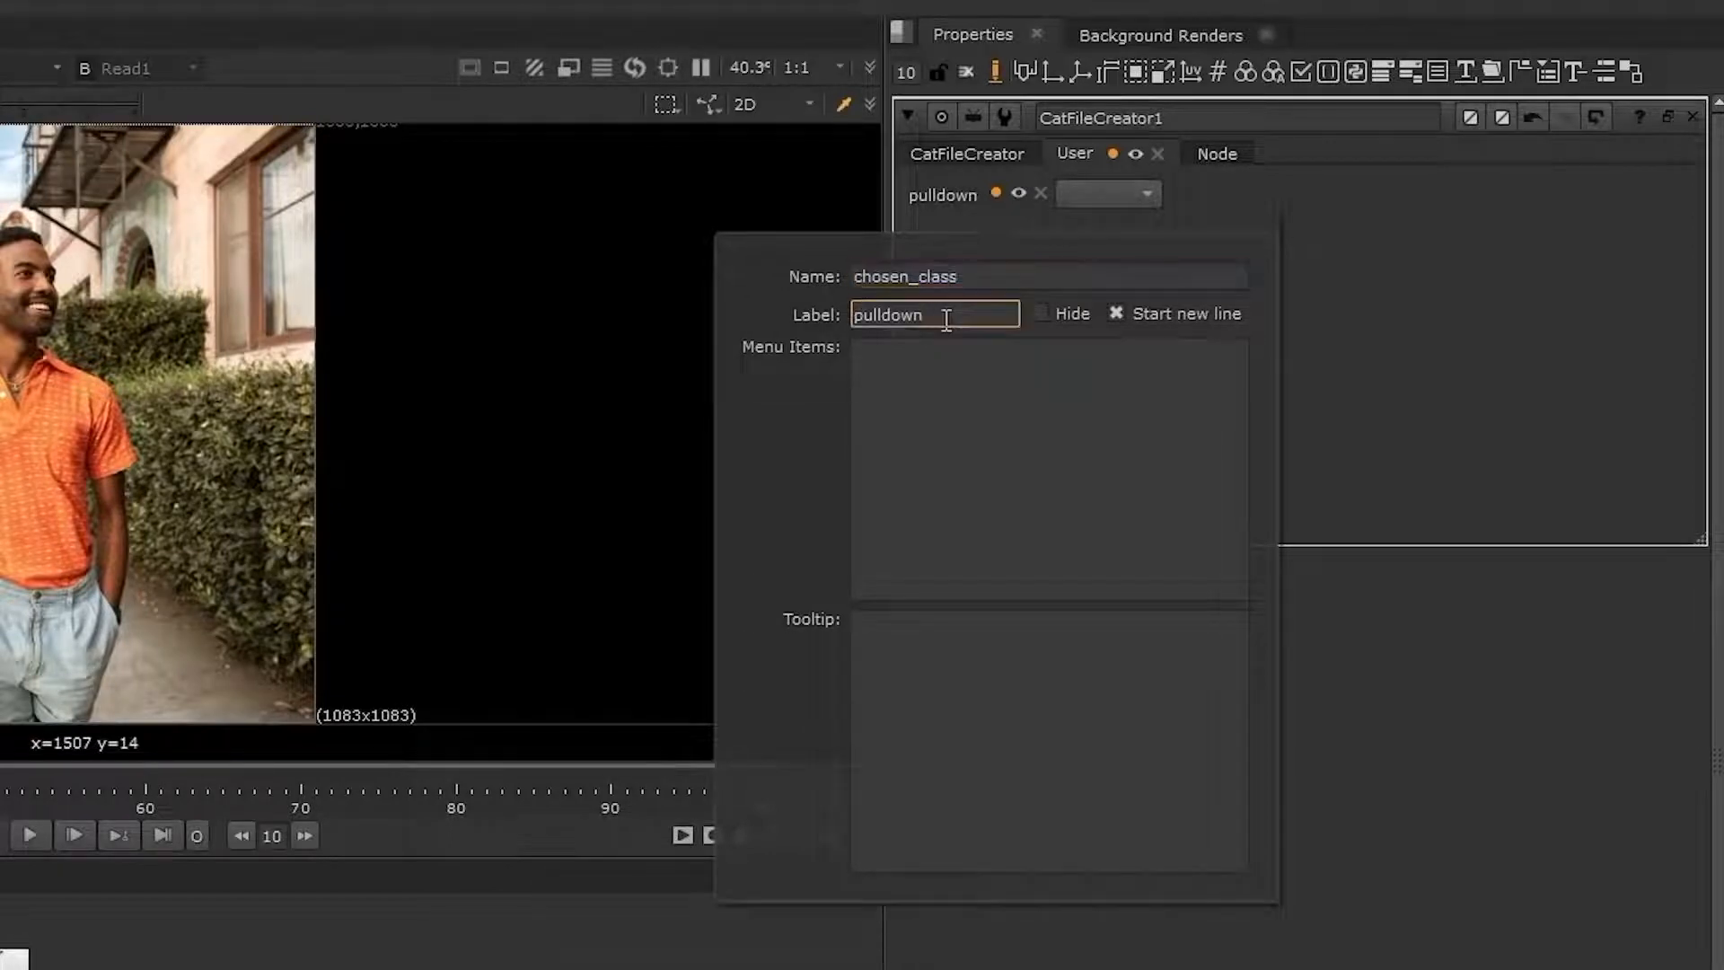
key(BackSpace)
key(BackSpace)
key(BackSpace)
key(BackSpace)
key(BackSpace)
key(BackSpace)
key(BackSpace)
key(BackSpace)
text(Object)
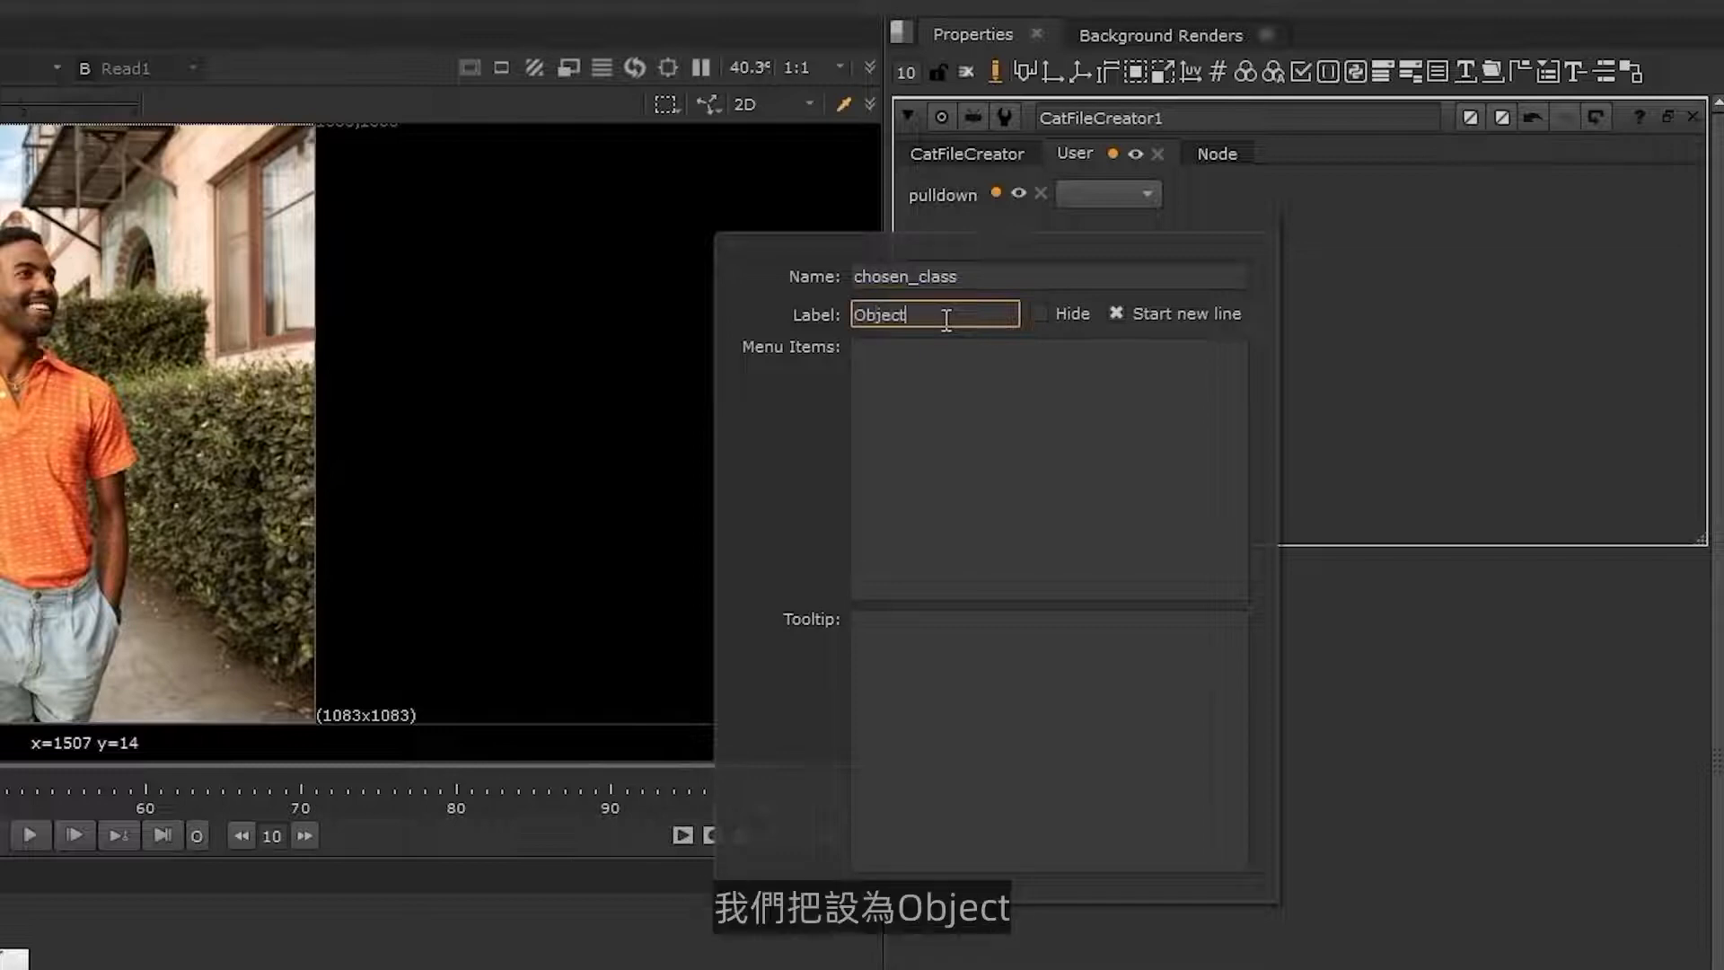
Step: Define the chosen_class pulldown's menu items as Sky, Car, Tree, Road, Wall, Sign and Person, one per line
click(949, 370)
text(Sky)
key(Return)
text(Car)
key(Return)
text(Tree)
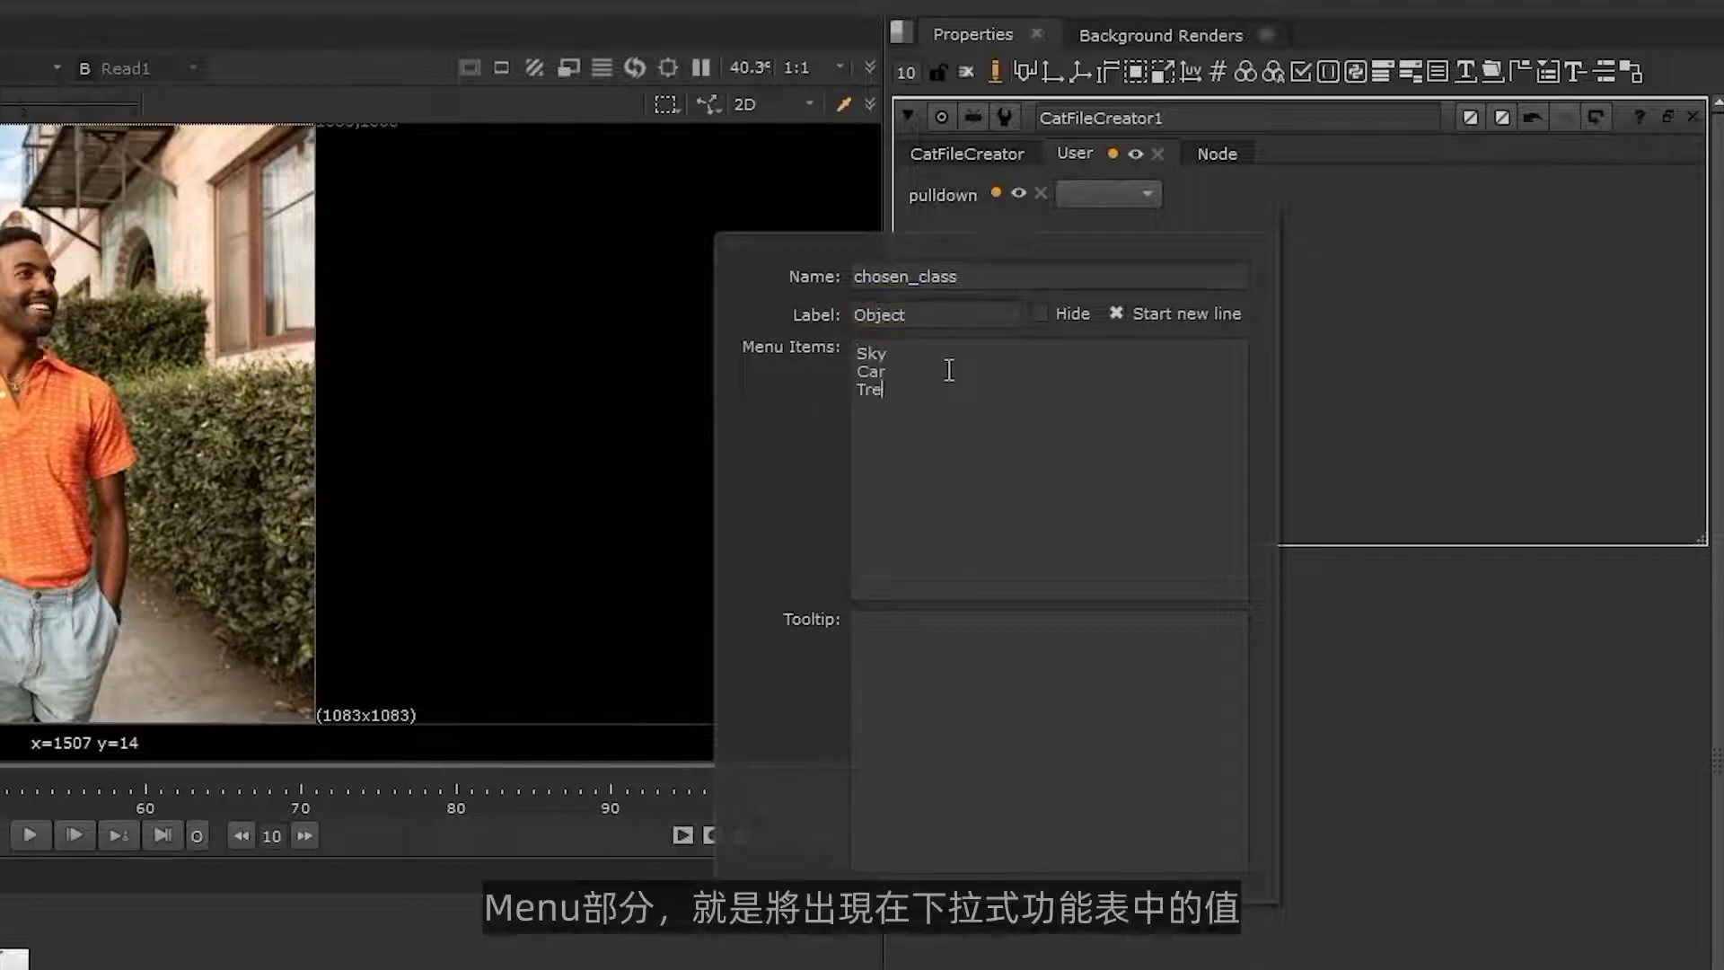
key(Return)
text(Road)
key(Return)
text(Wall)
key(Return)
text(Sign)
key(Return)
text(Person)
Step: Give the pulldown knob the tooltip "Choose the object to segment in the input image."
click(993, 645)
text(Cli)
text(oose the object to segment in the input )
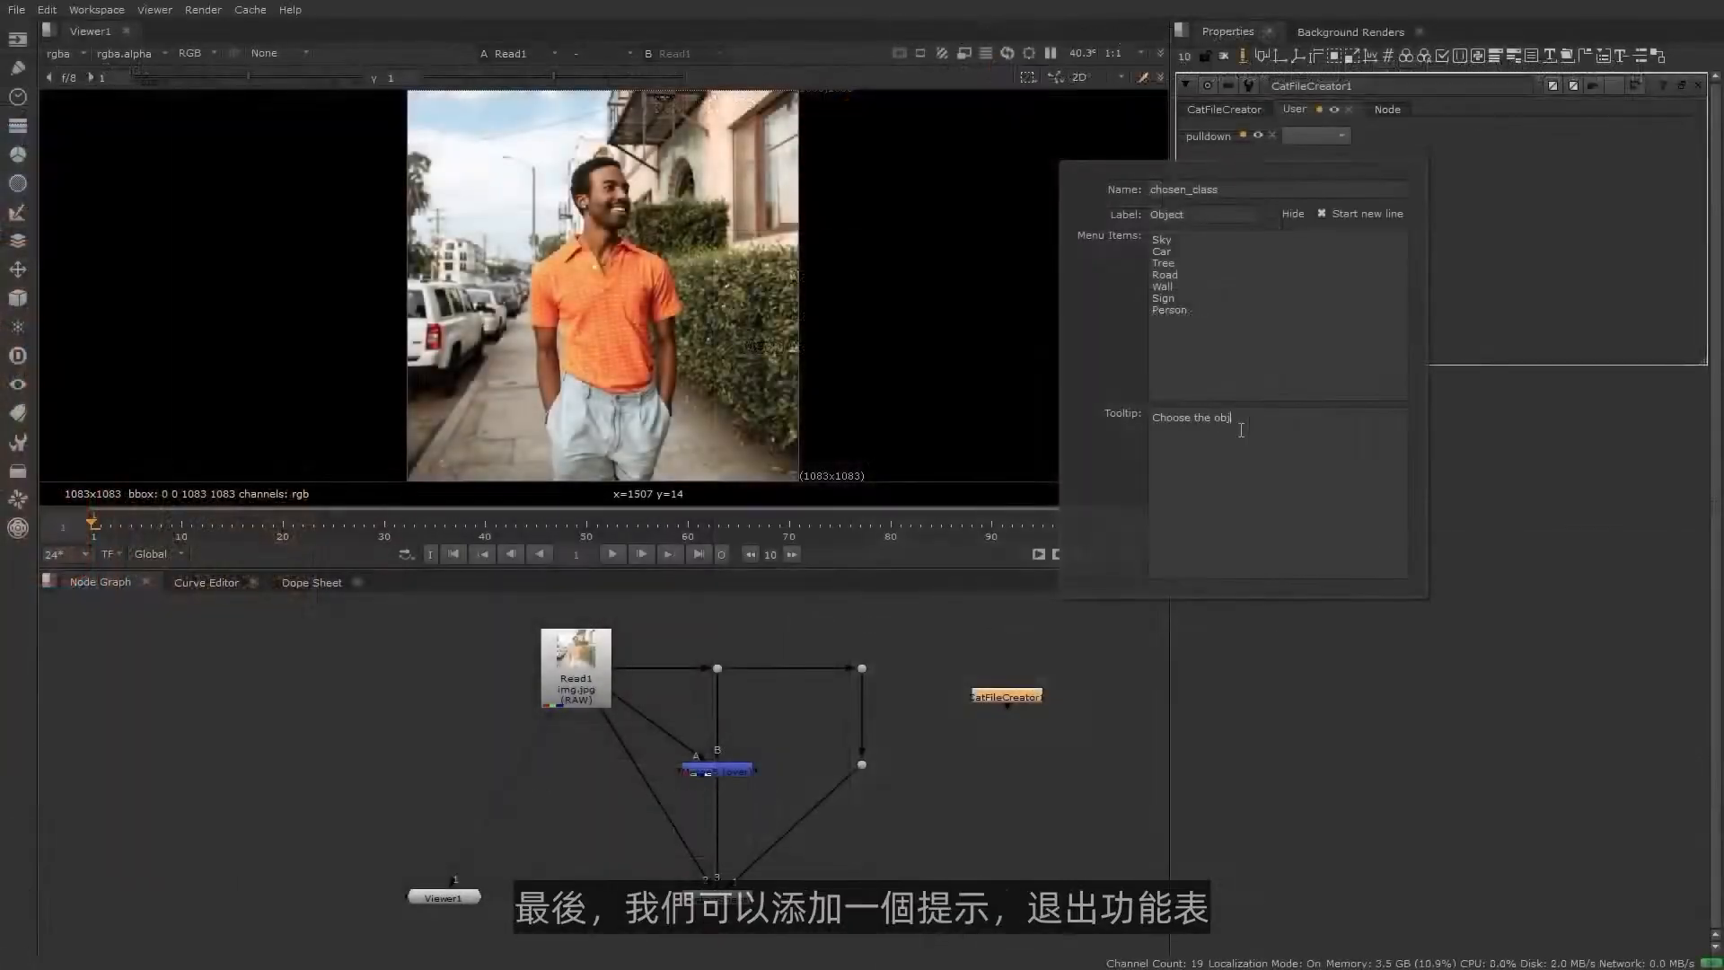
text(image.)
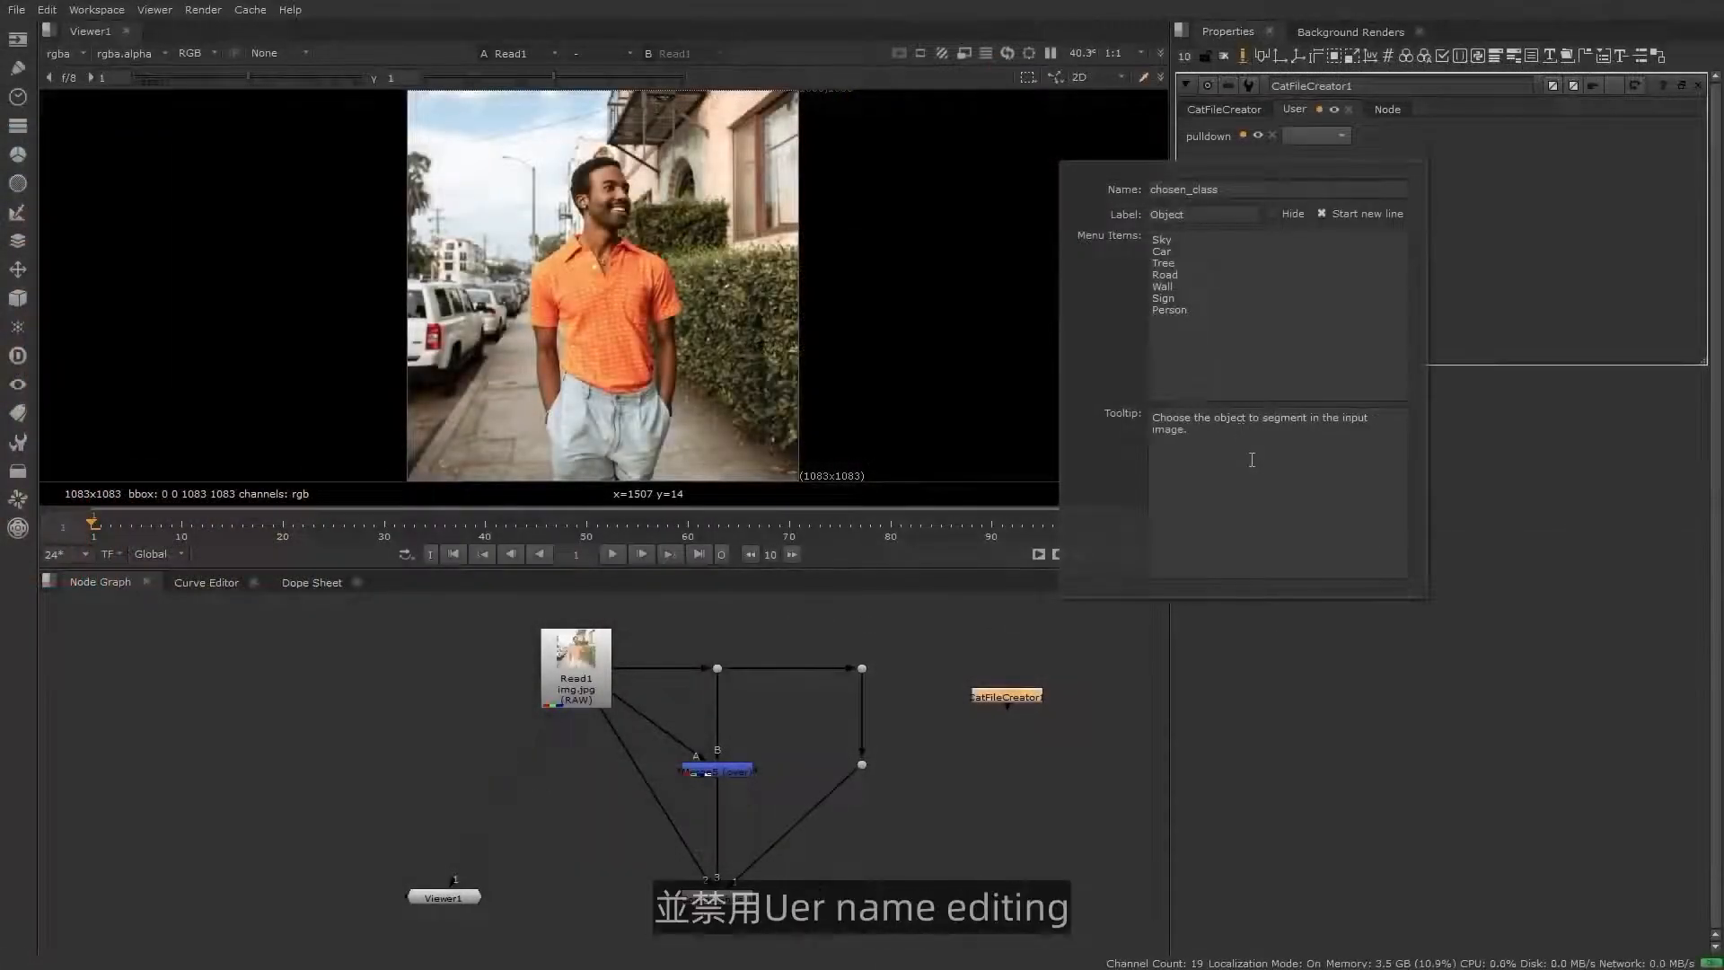
Step: Close the knob settings, disable user knob editing and review the Object pulldown's options on CatFileCreator1
click(1243, 135)
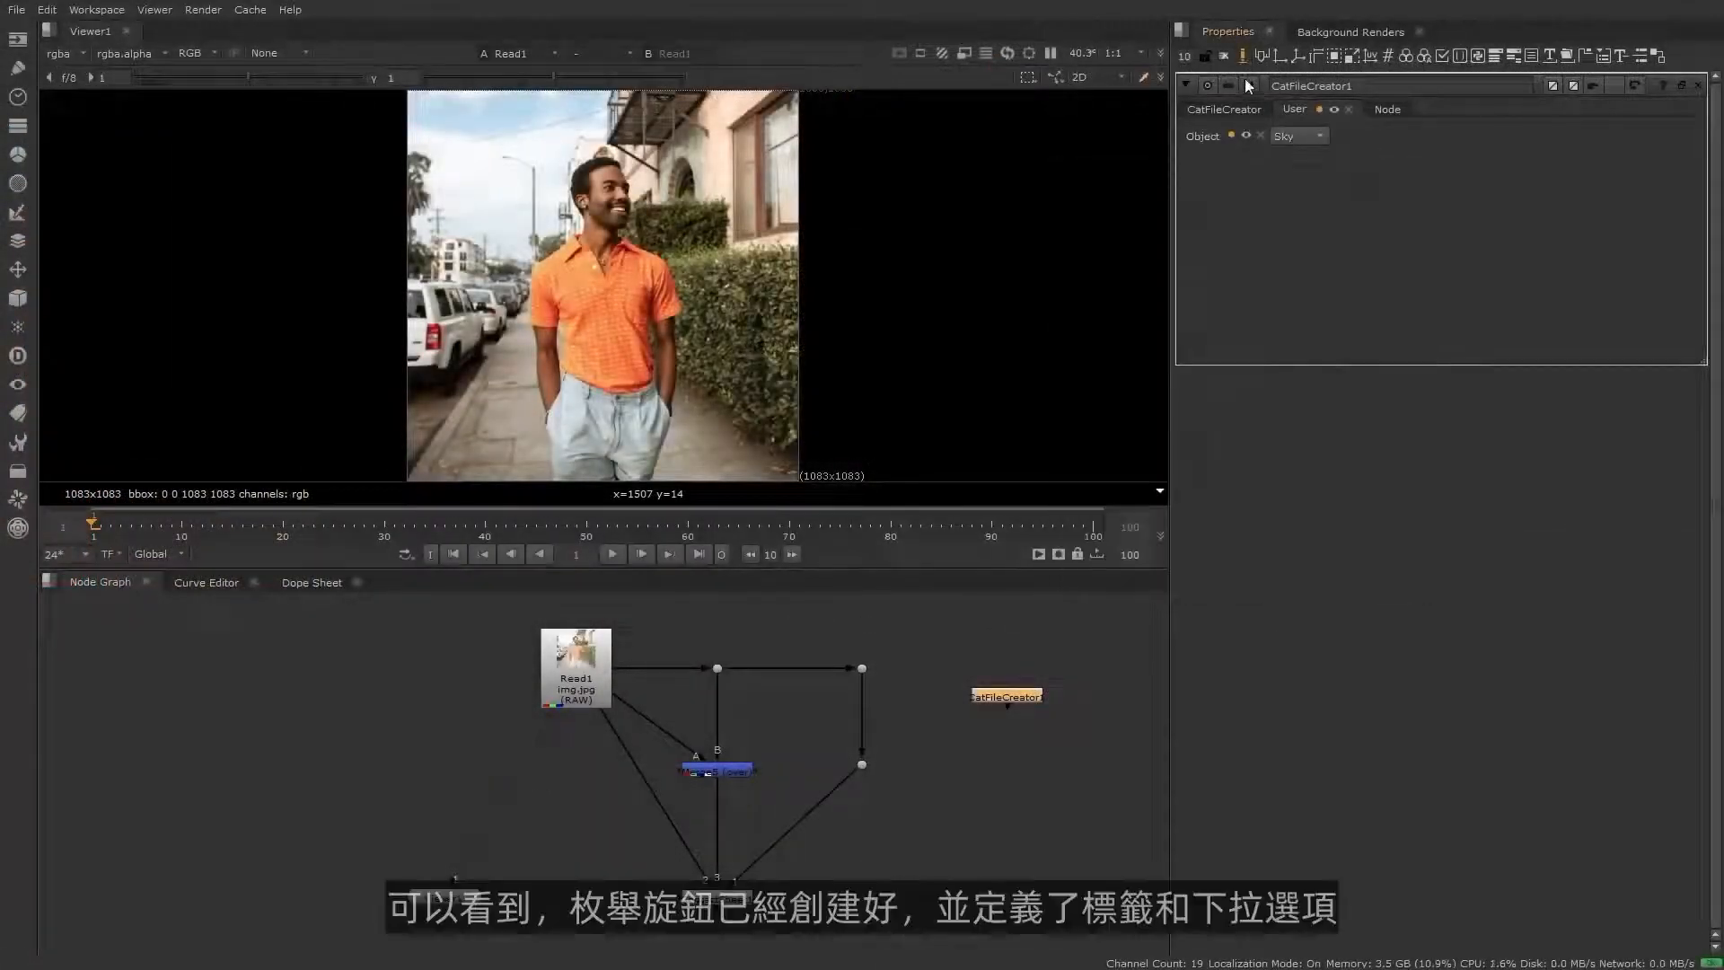
click(1293, 136)
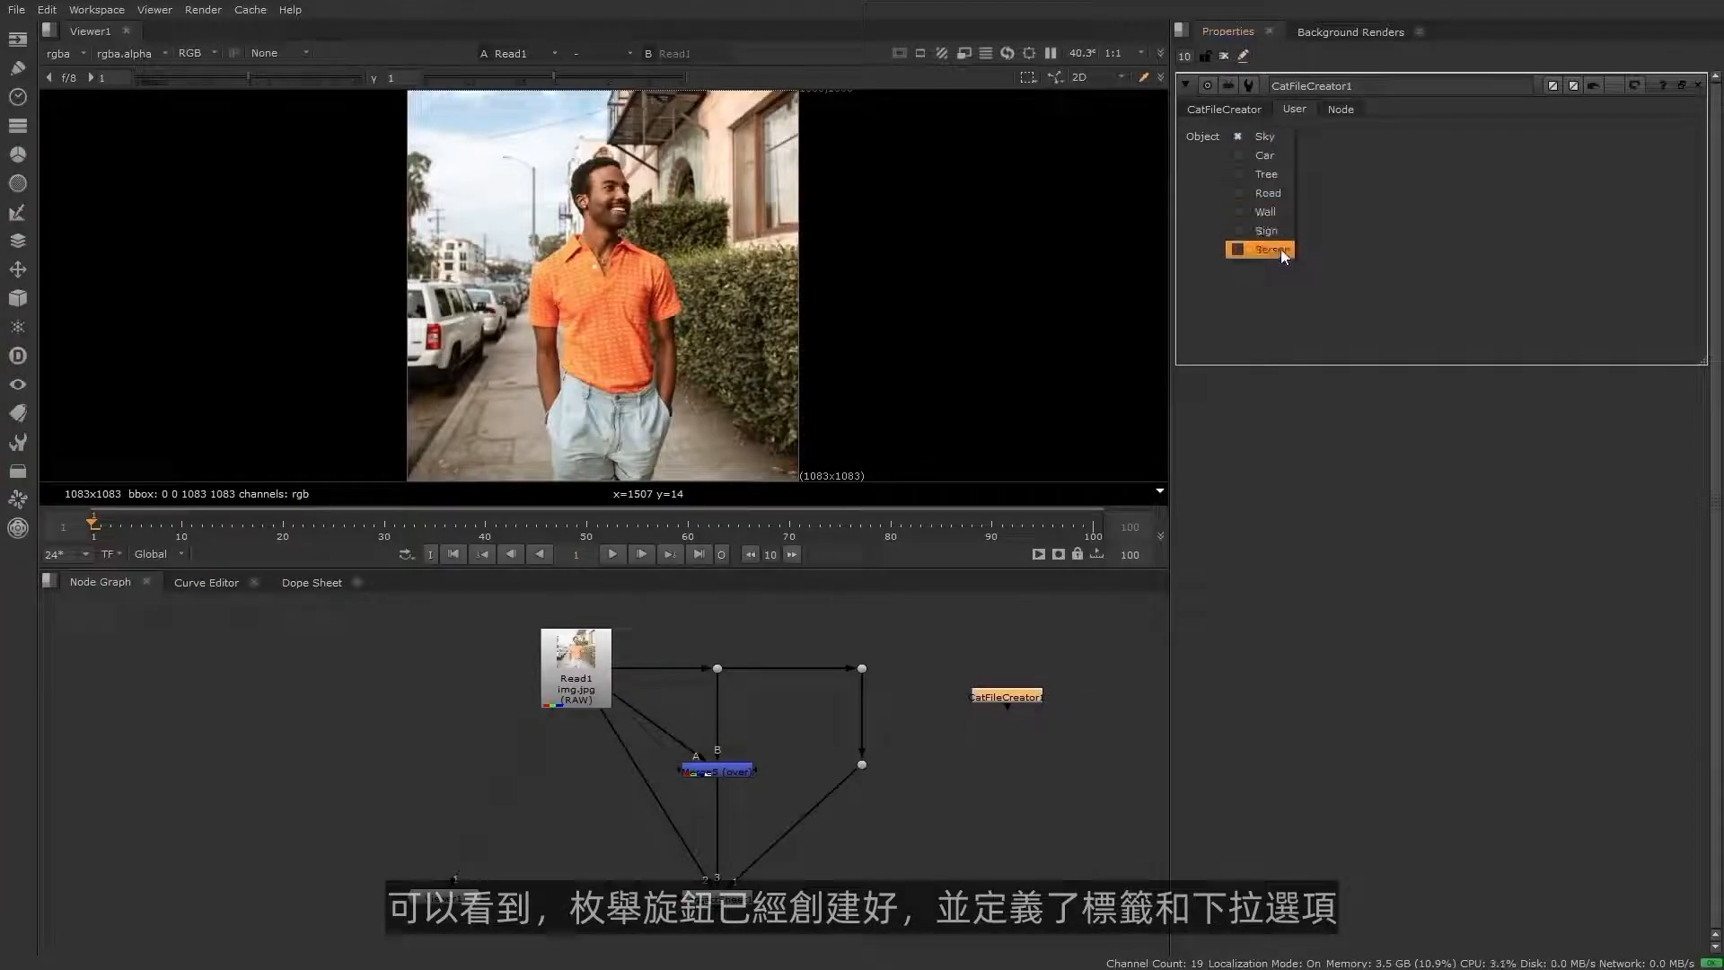
click(1272, 130)
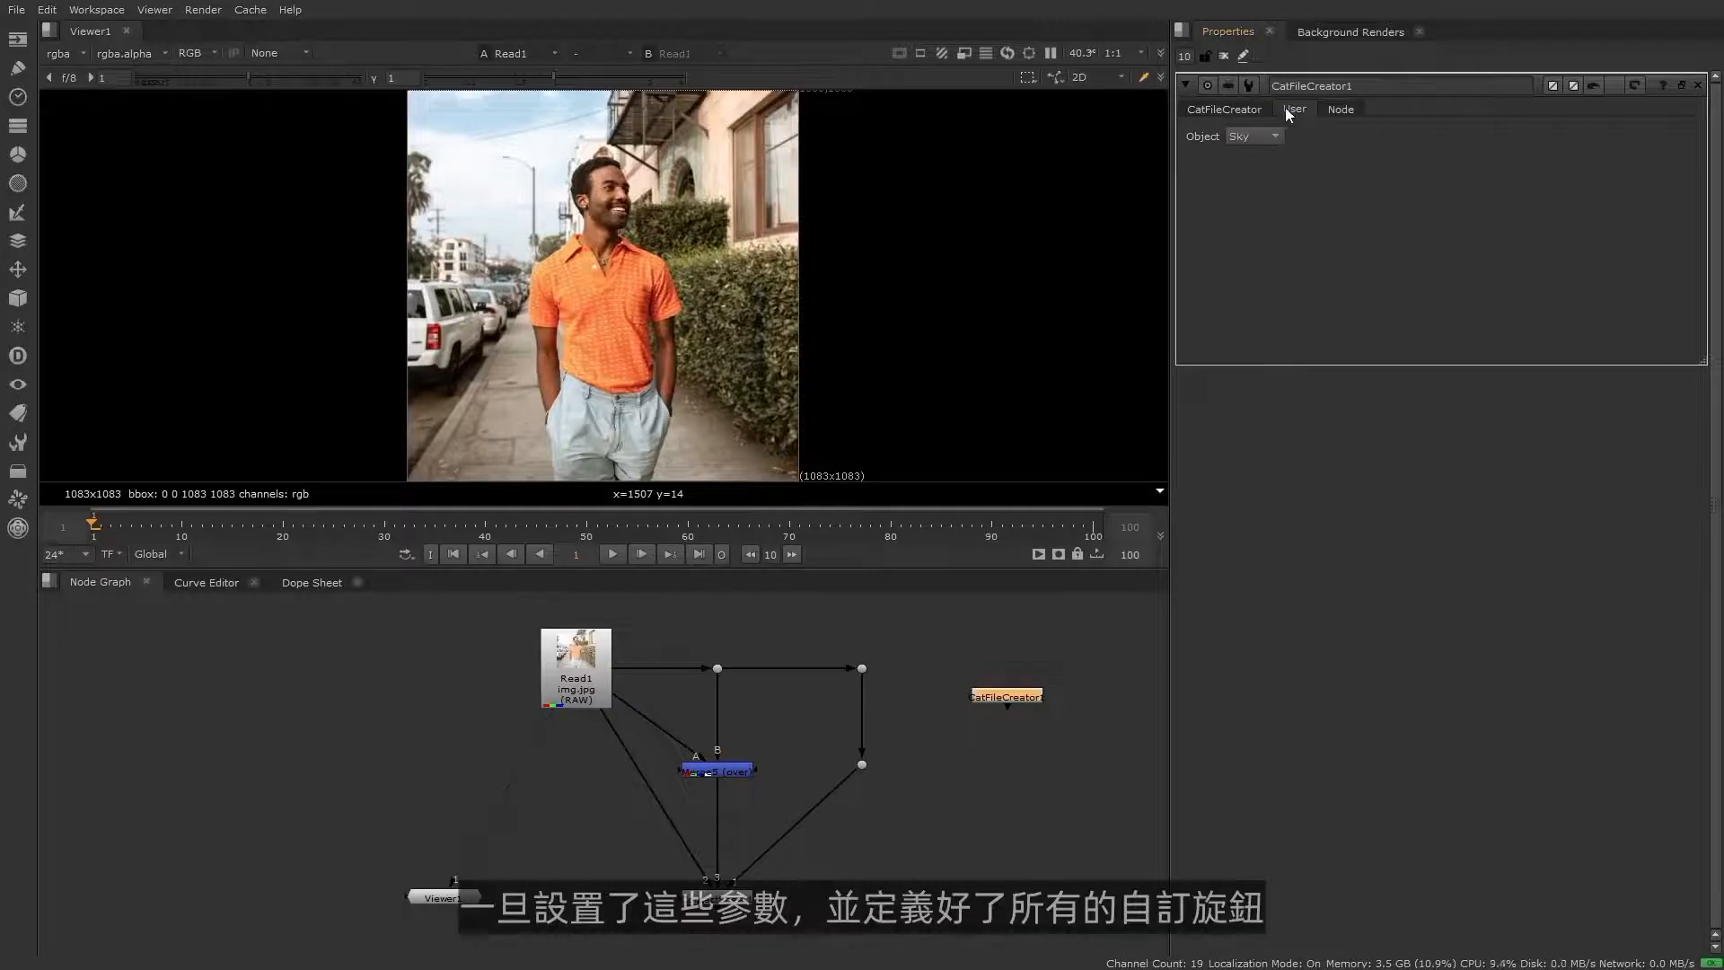
Step: Create the .cat file and Inference node from CatFileCreator1 and move the new node clear below it
click(1248, 110)
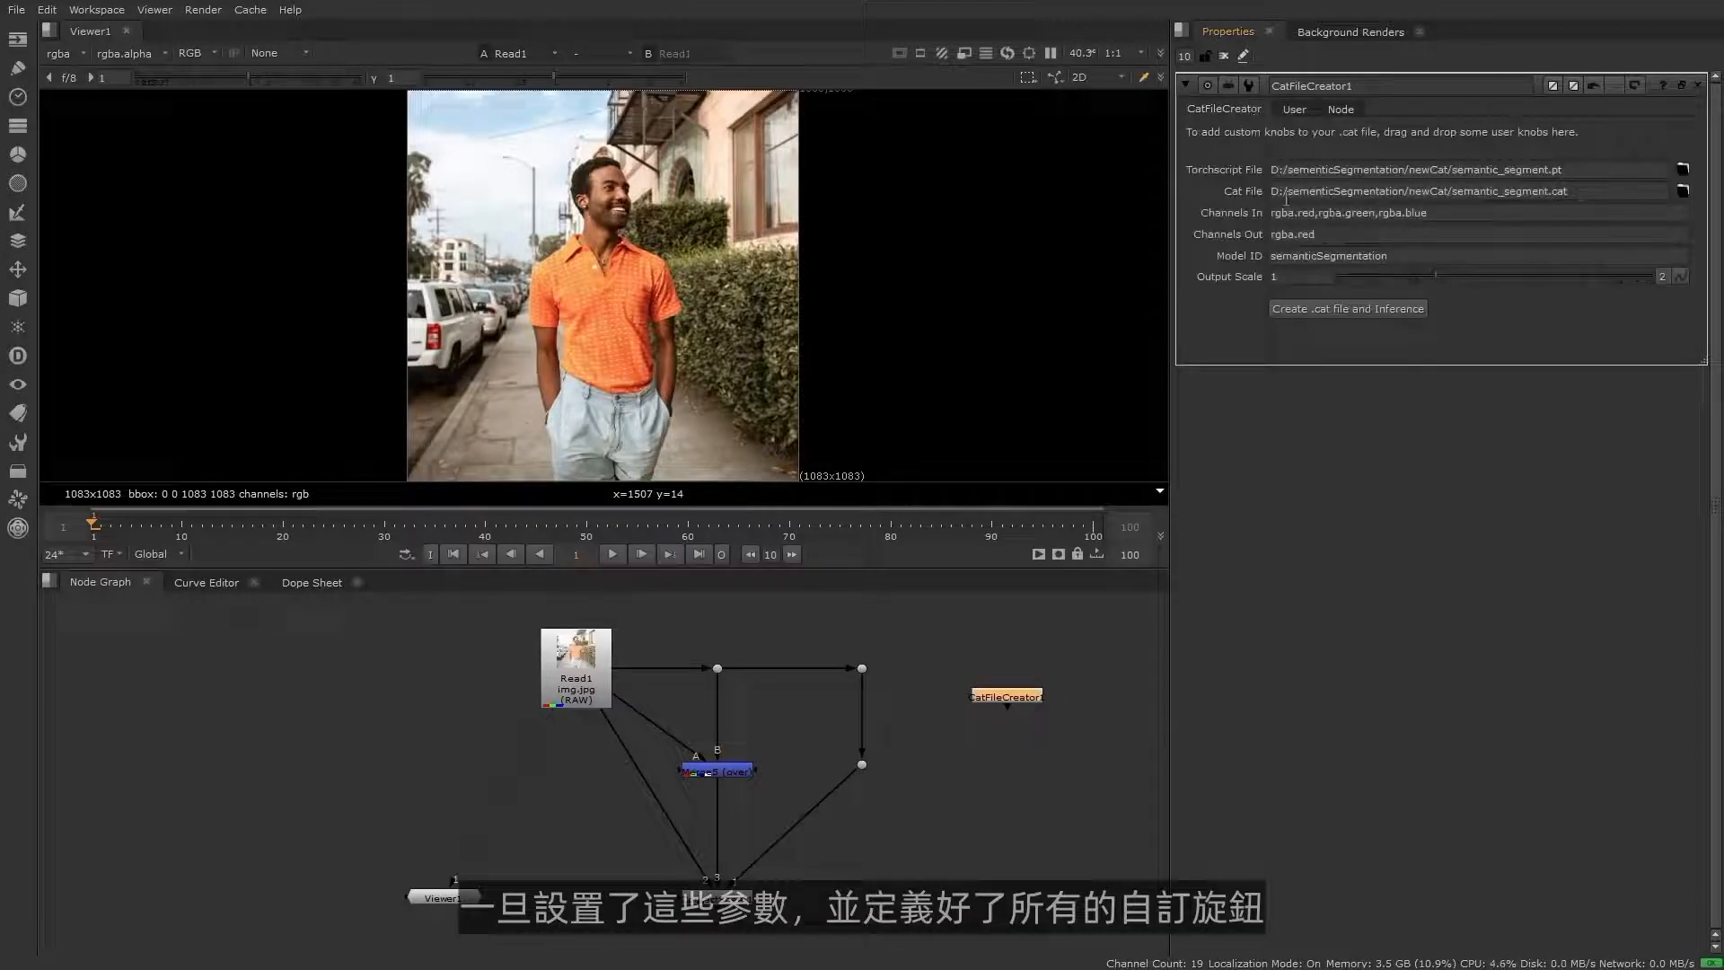
click(1328, 309)
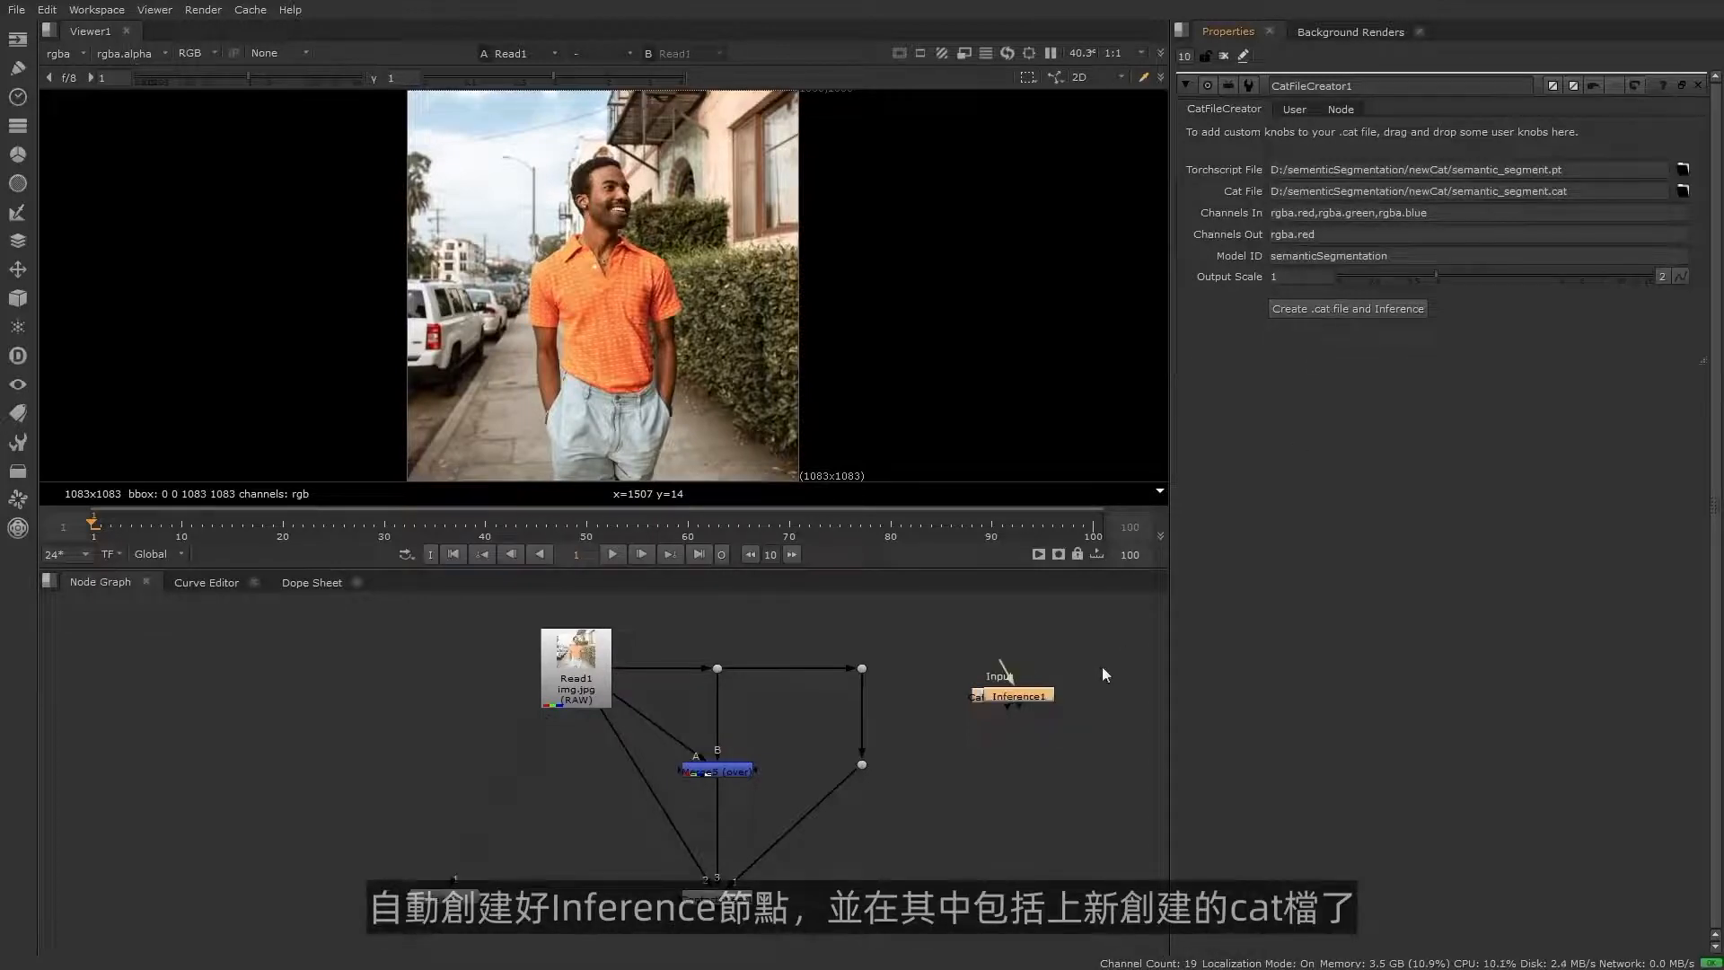
drag(1044, 695, 1042, 749)
drag(1042, 749, 1037, 765)
Step: Open the Inference1 node's properties and look through its Object options without changing the selection
double_click(1038, 765)
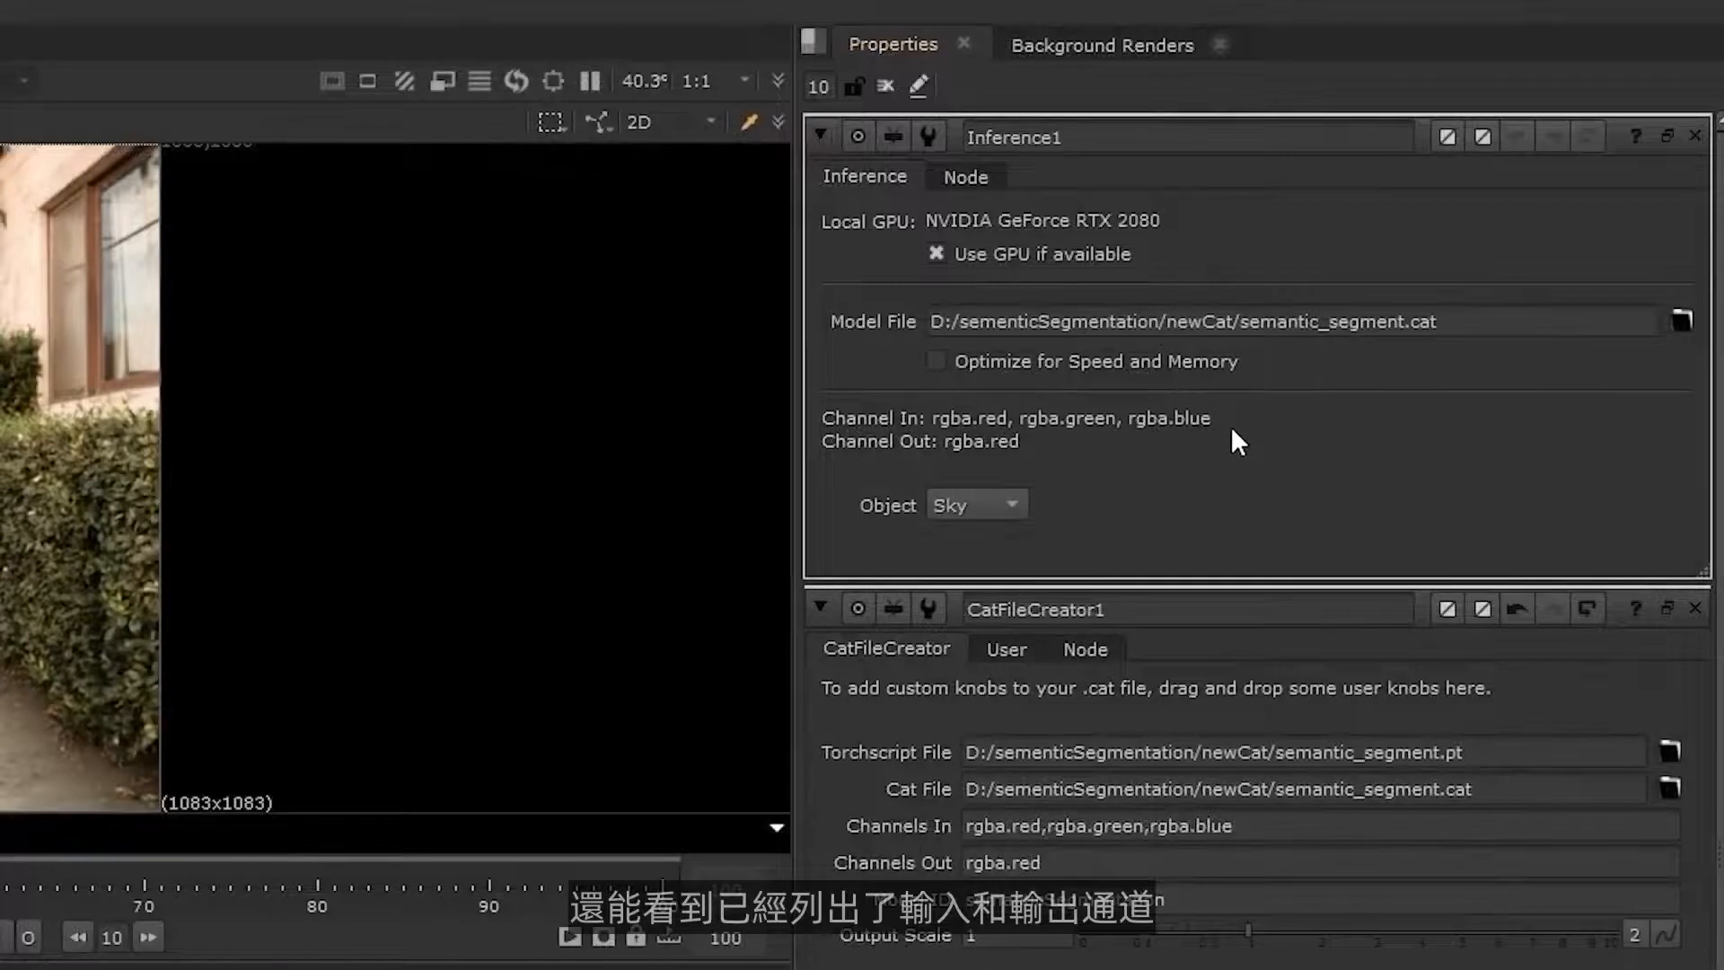
click(1006, 505)
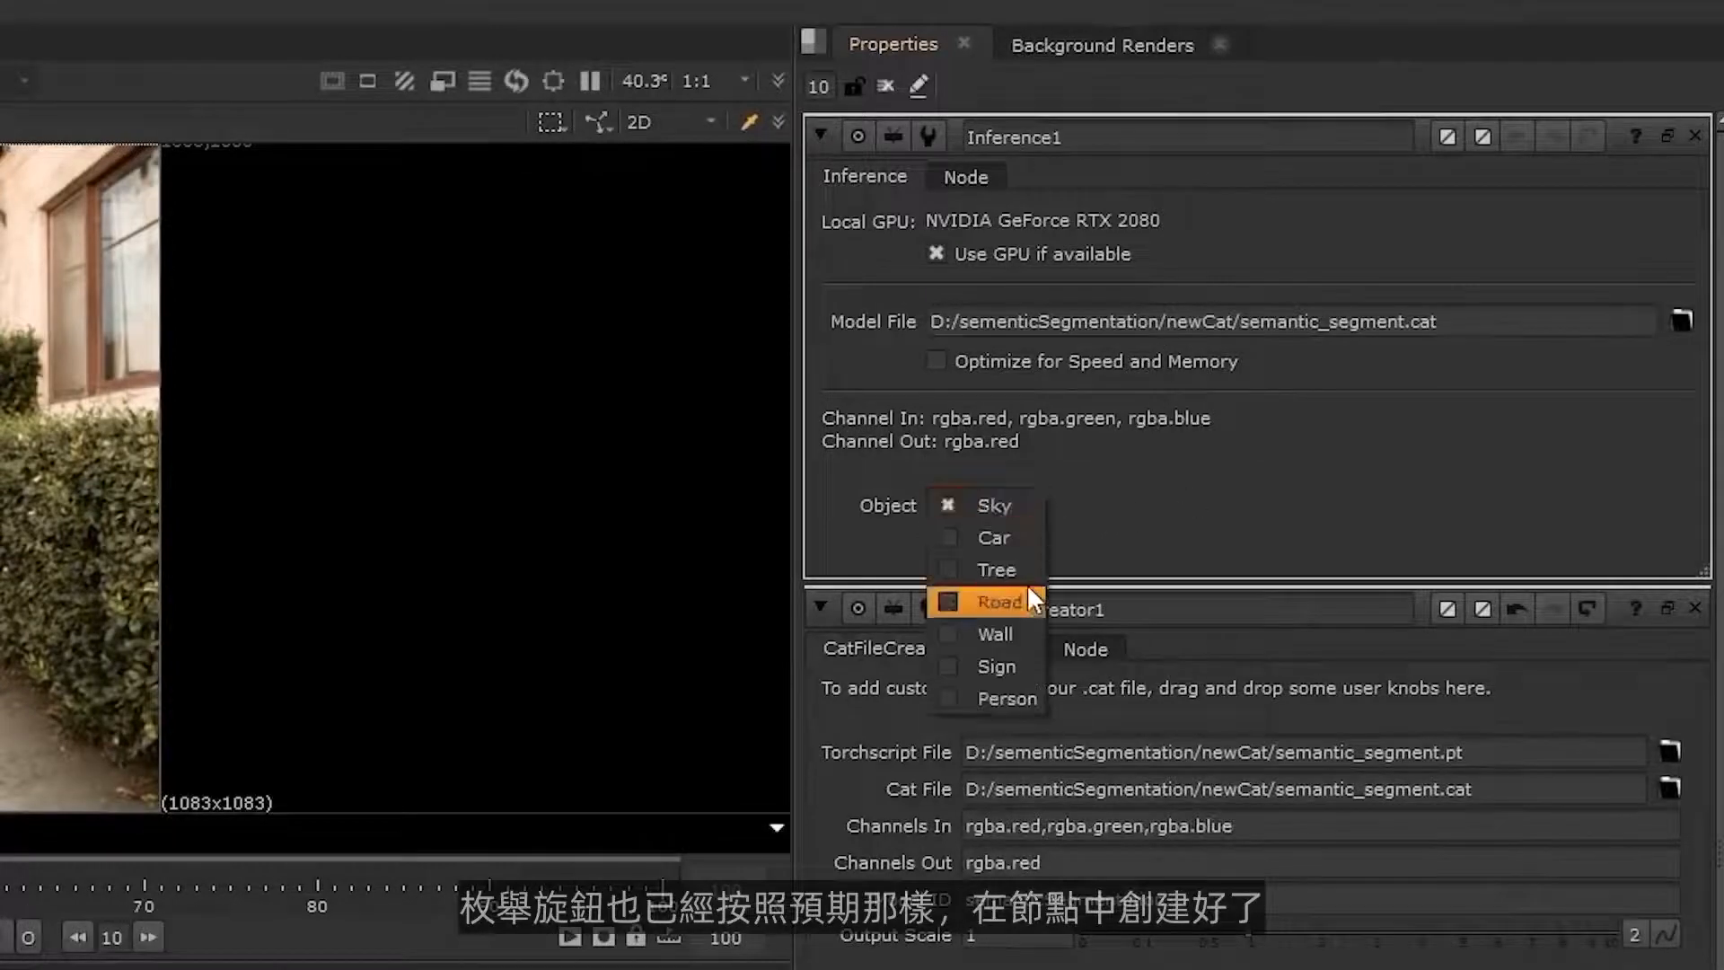
click(1115, 503)
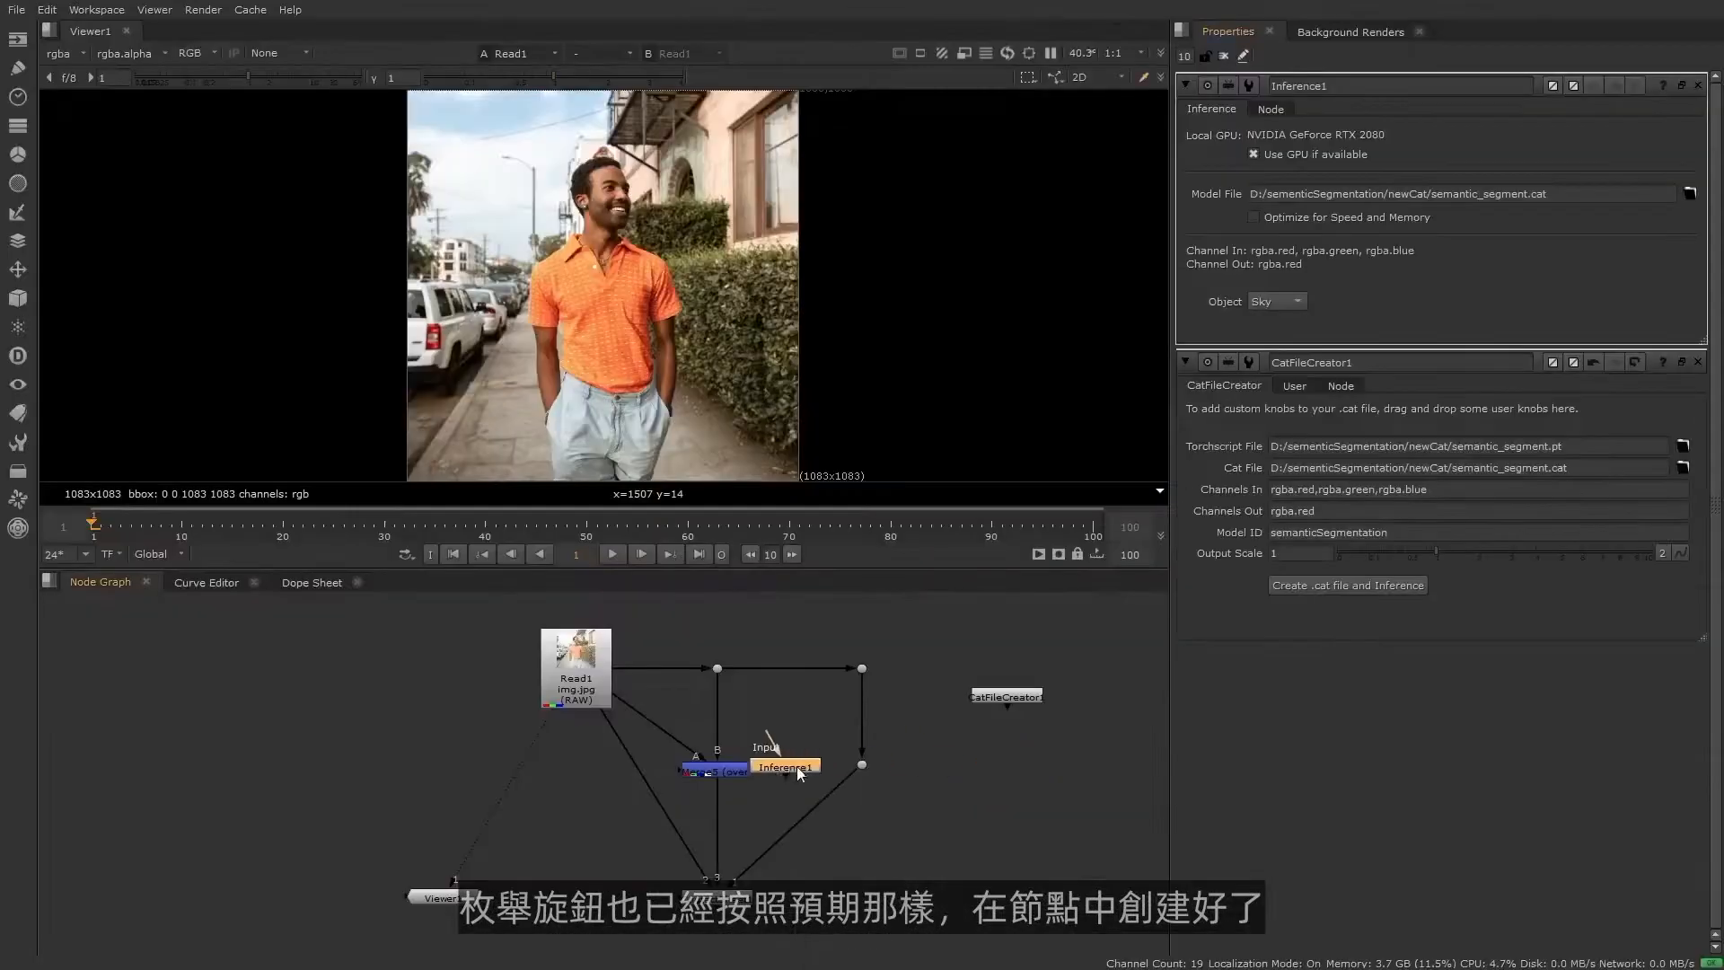
Step: Insert Inference1 between Read1 and the Merge and contact sheet nodes, and view the contact sheet fitted in the viewer
drag(650, 772, 595, 773)
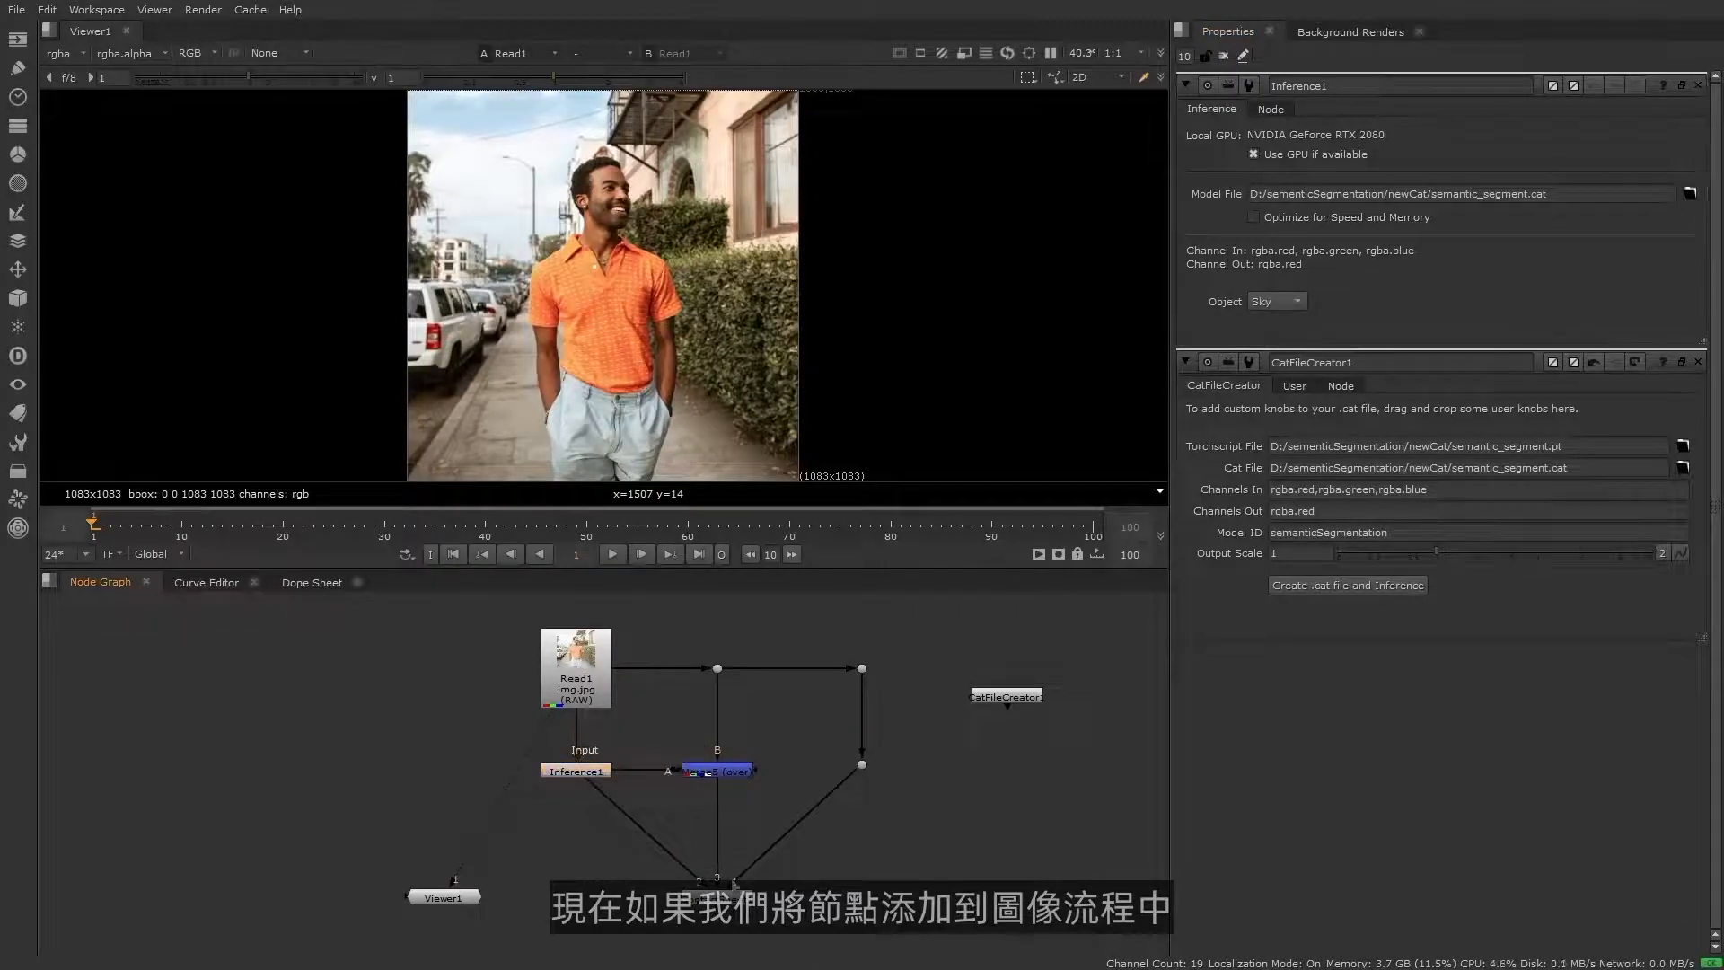
key(1)
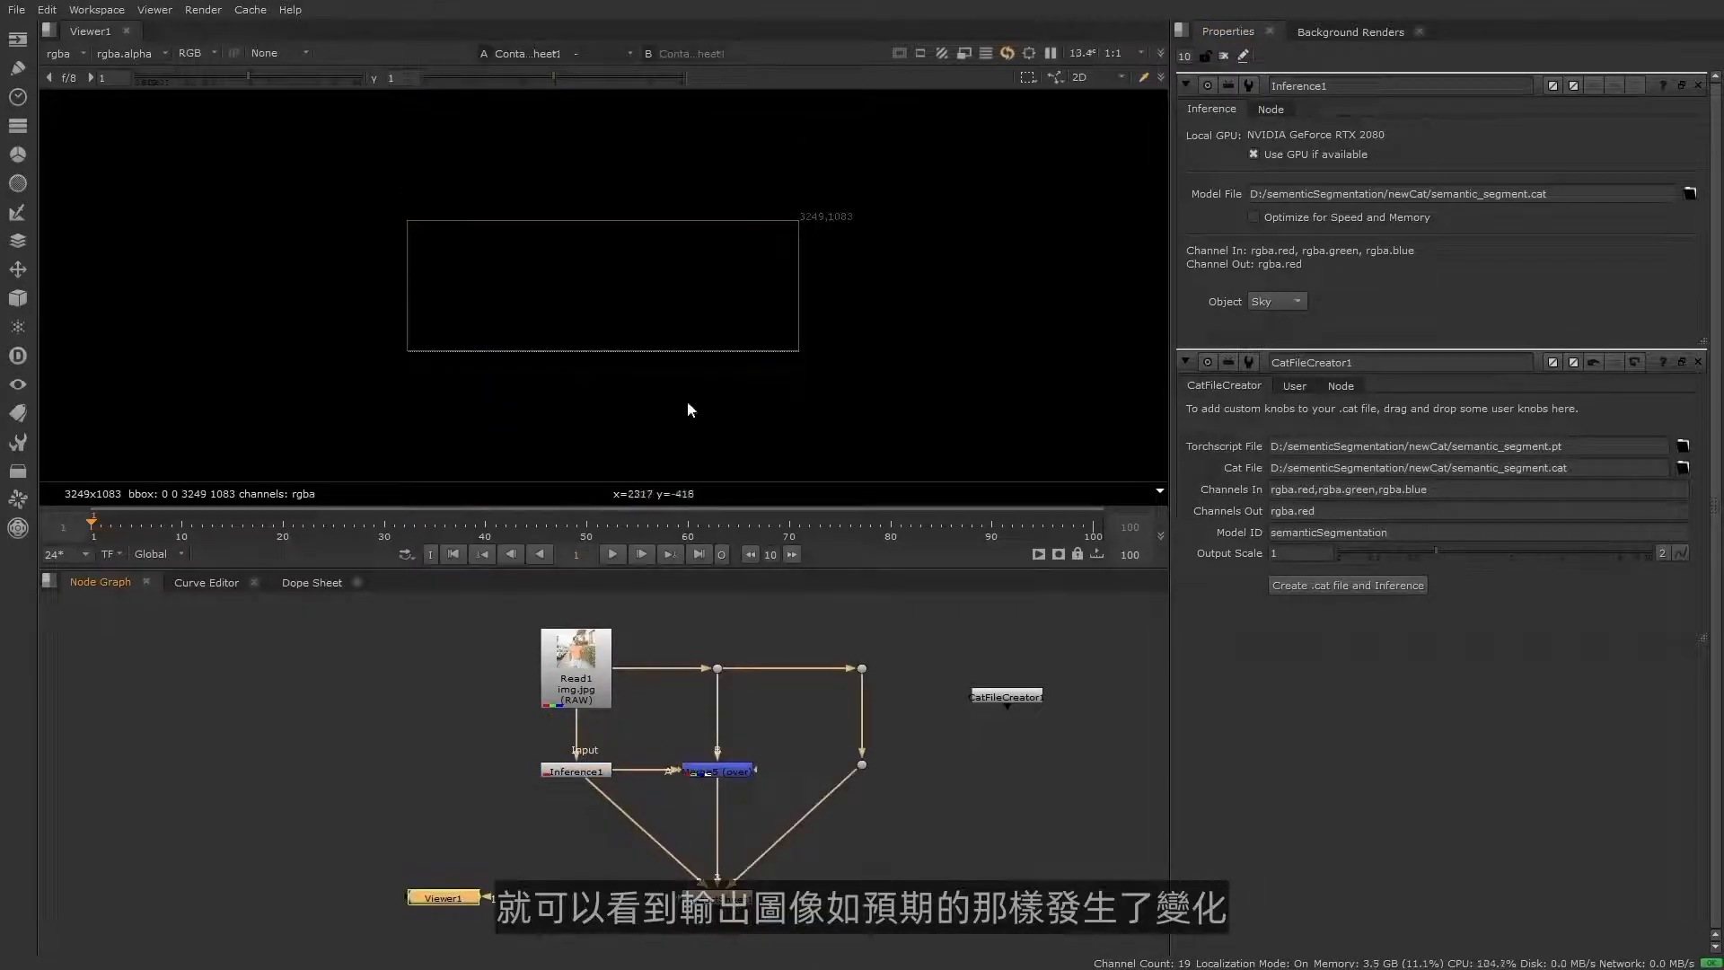
key(f)
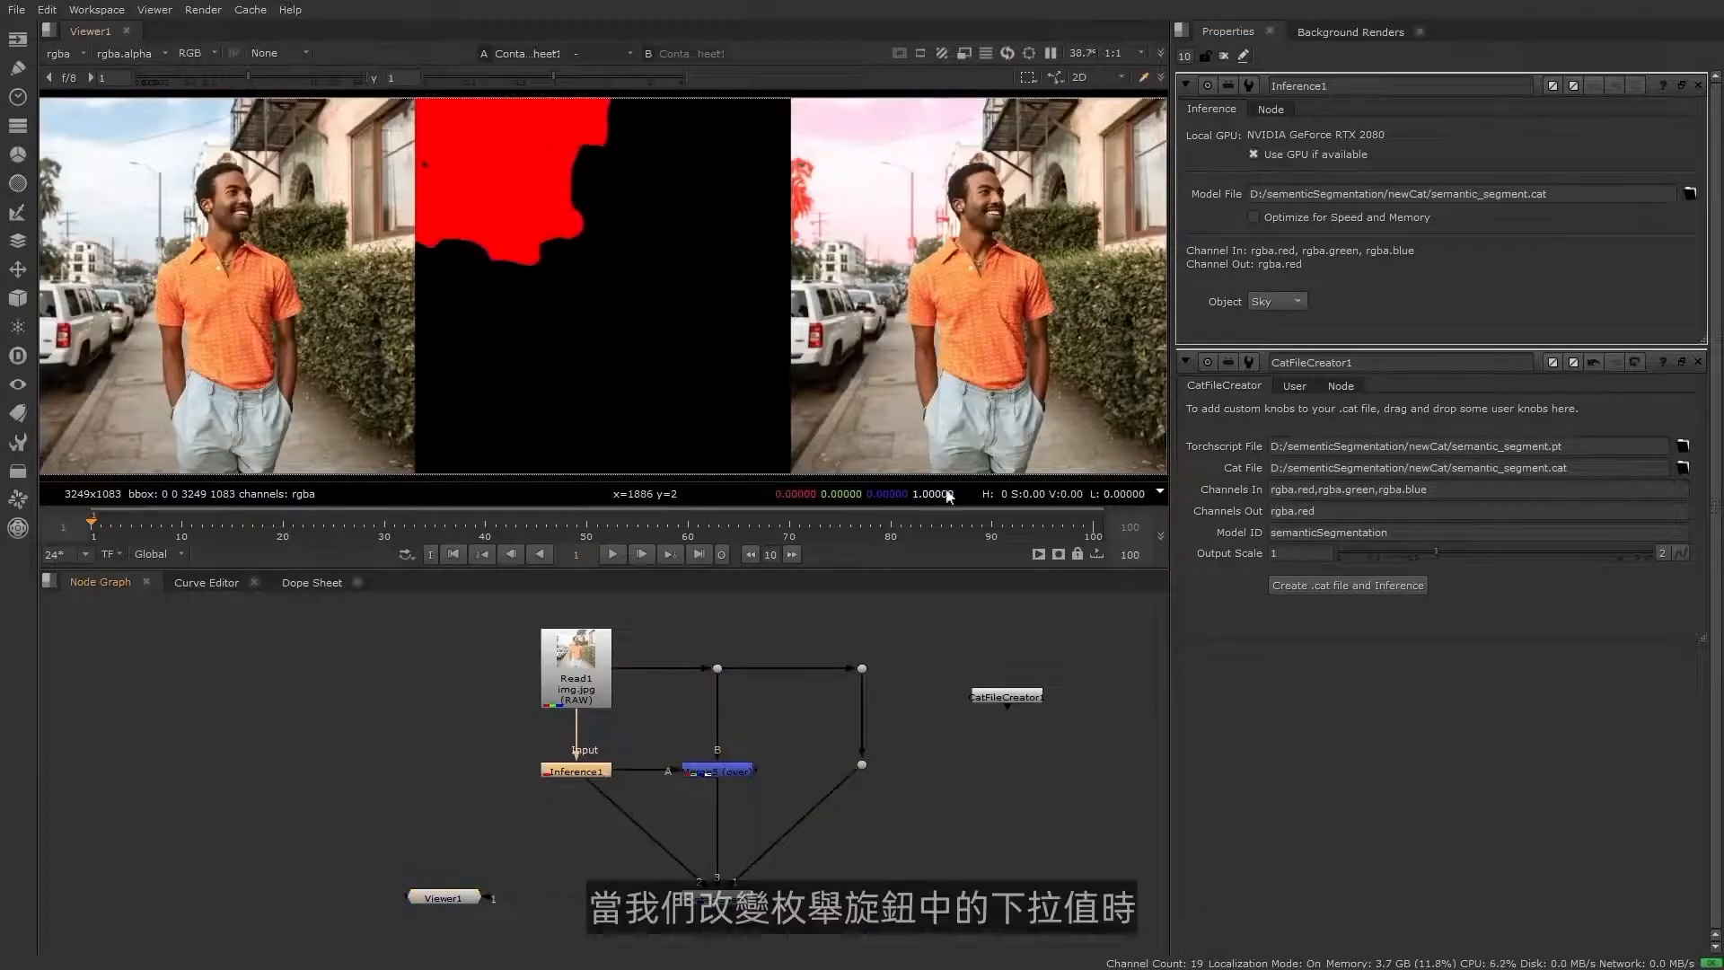
Step: Try Person, Car, Road and Wall as Inference1's Object to compare the segmentation mattes, finishing on Person
click(1275, 301)
click(1295, 411)
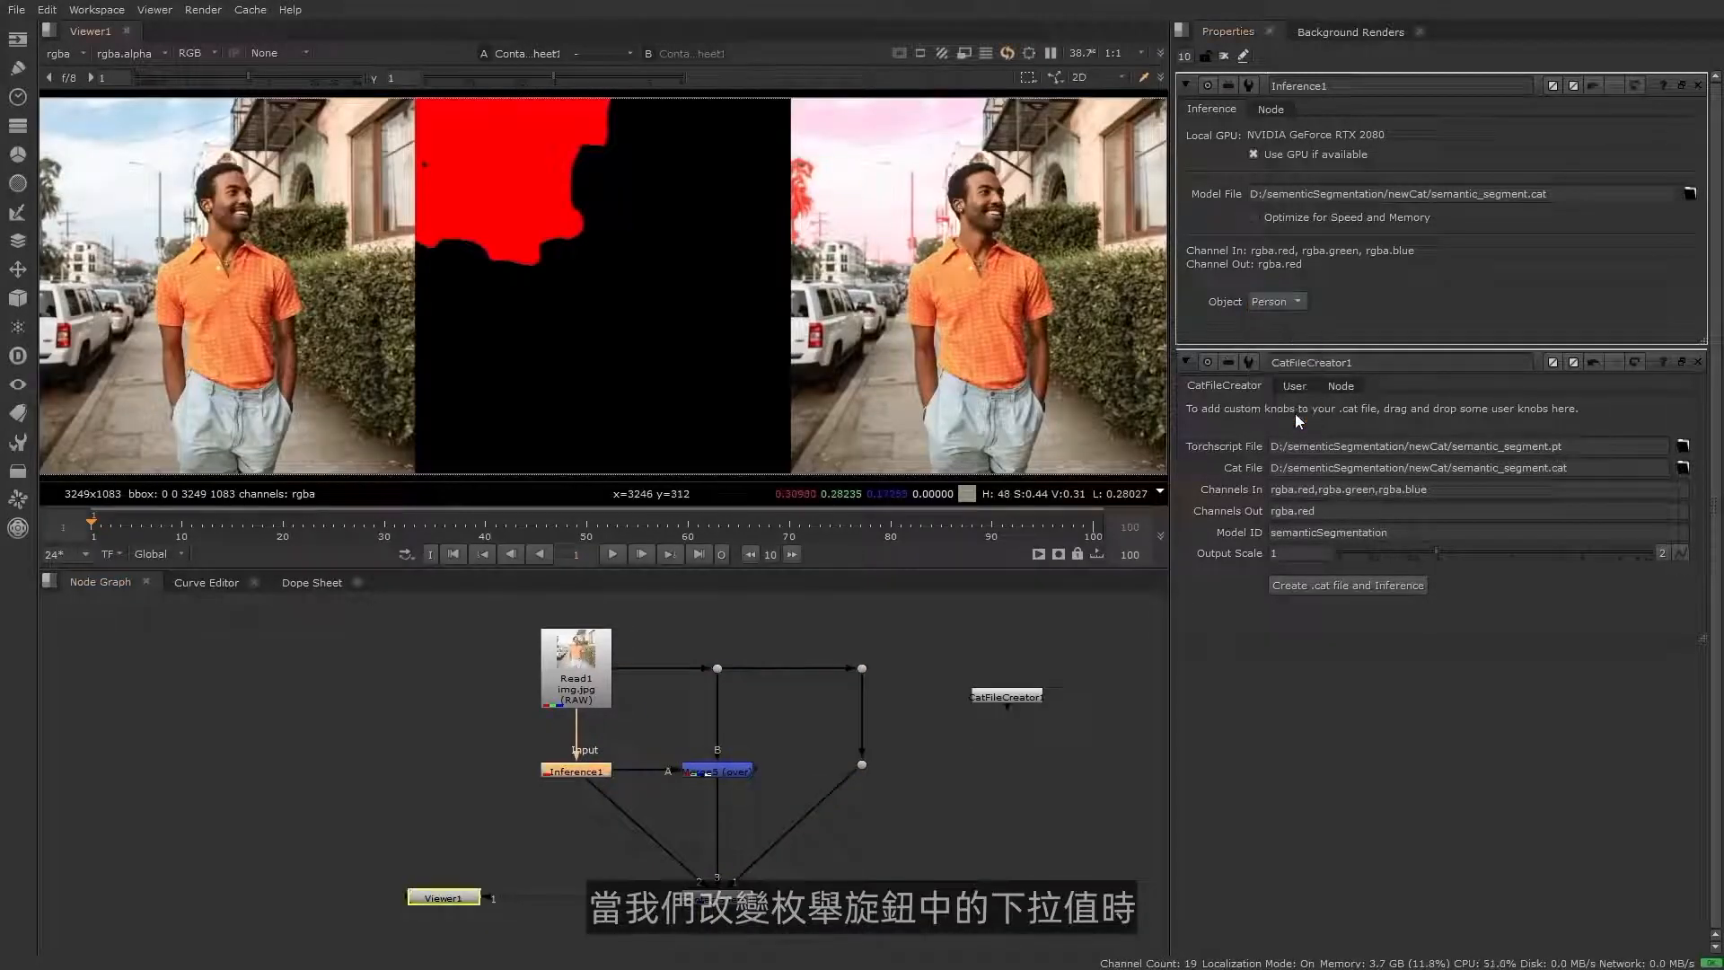
click(1286, 302)
click(1292, 209)
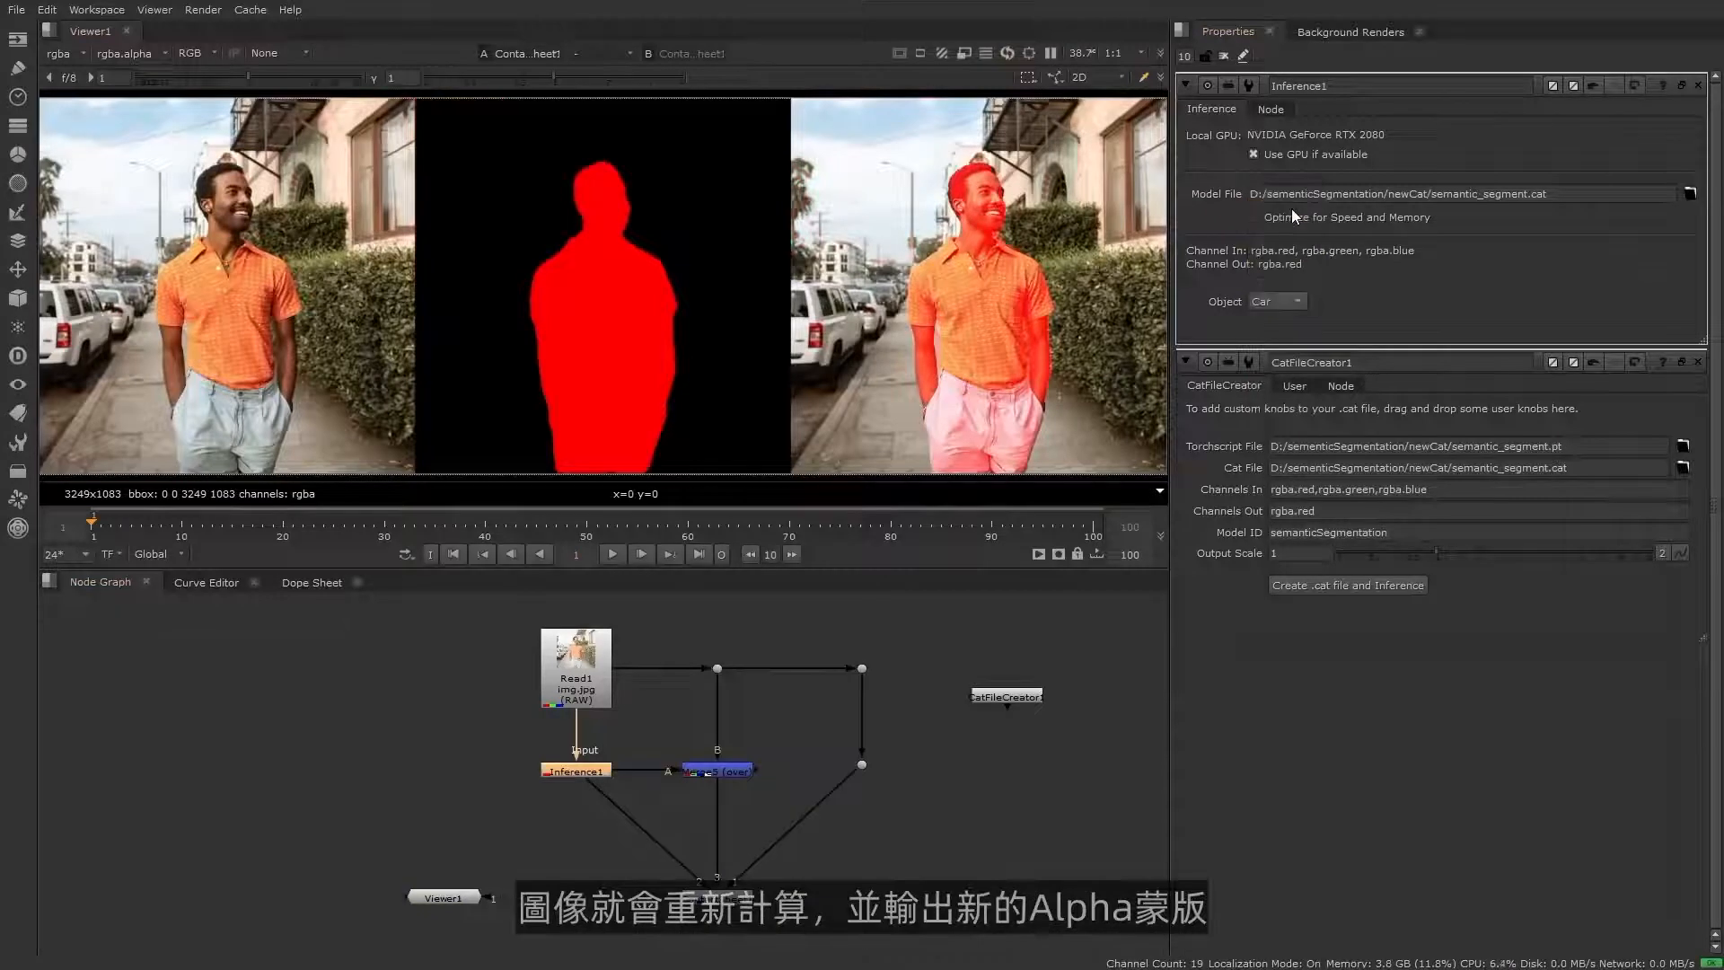
click(1286, 301)
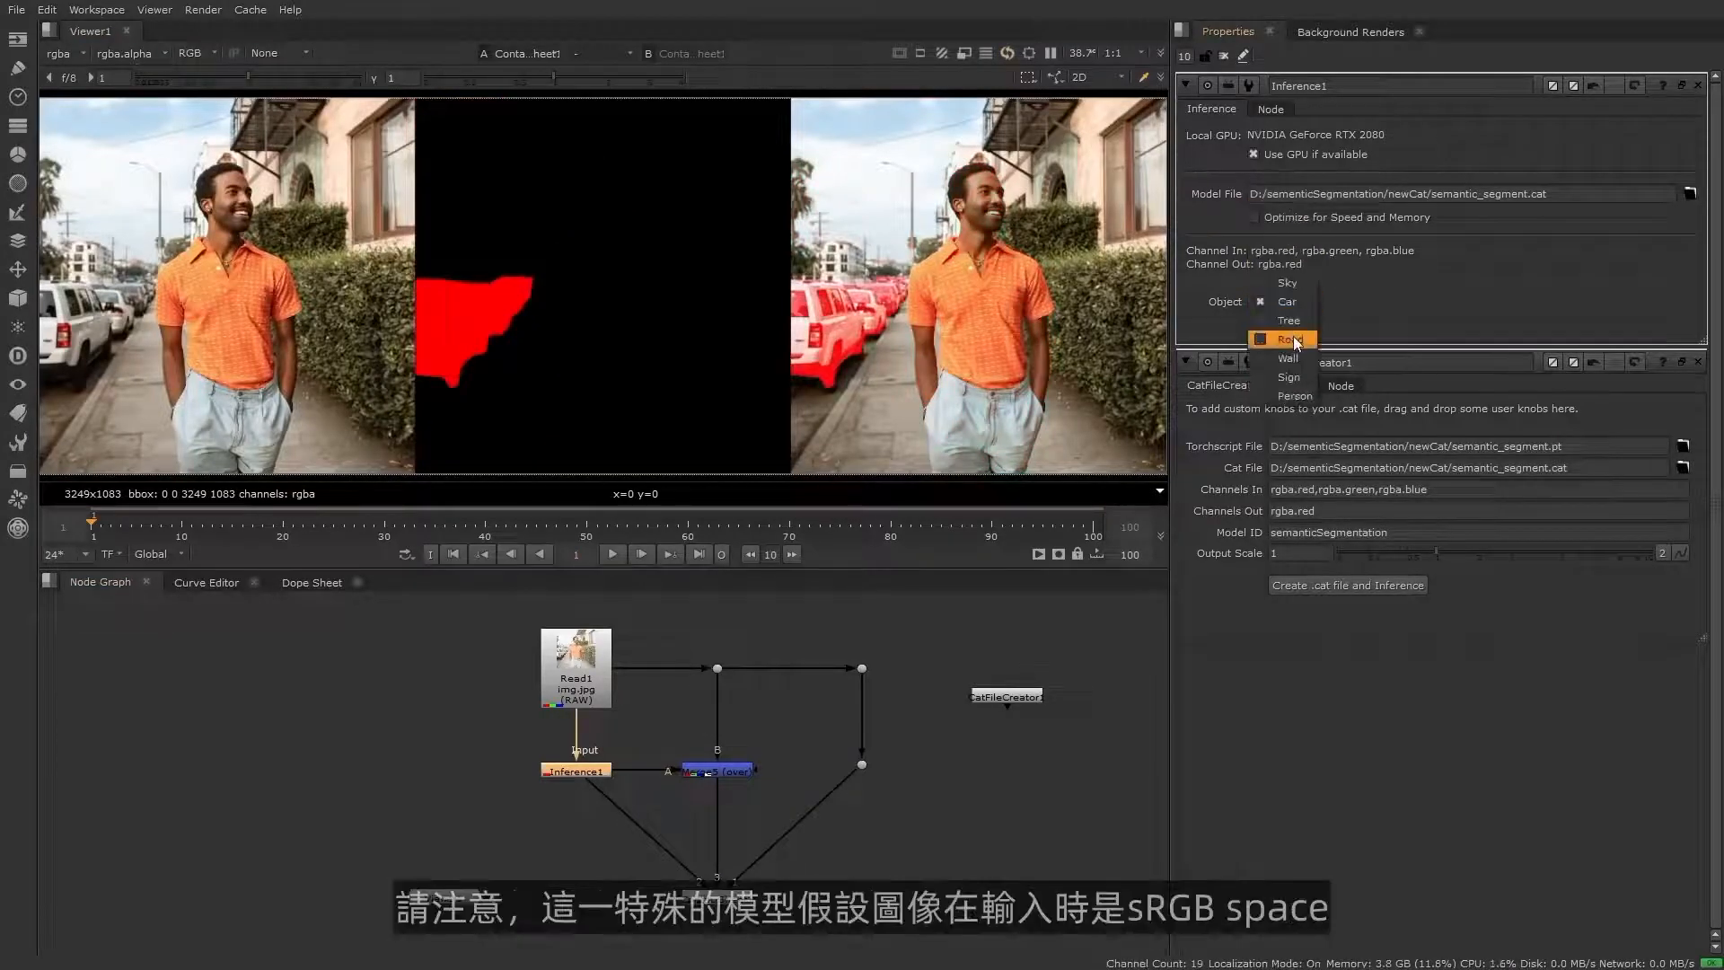
click(1296, 343)
click(1294, 302)
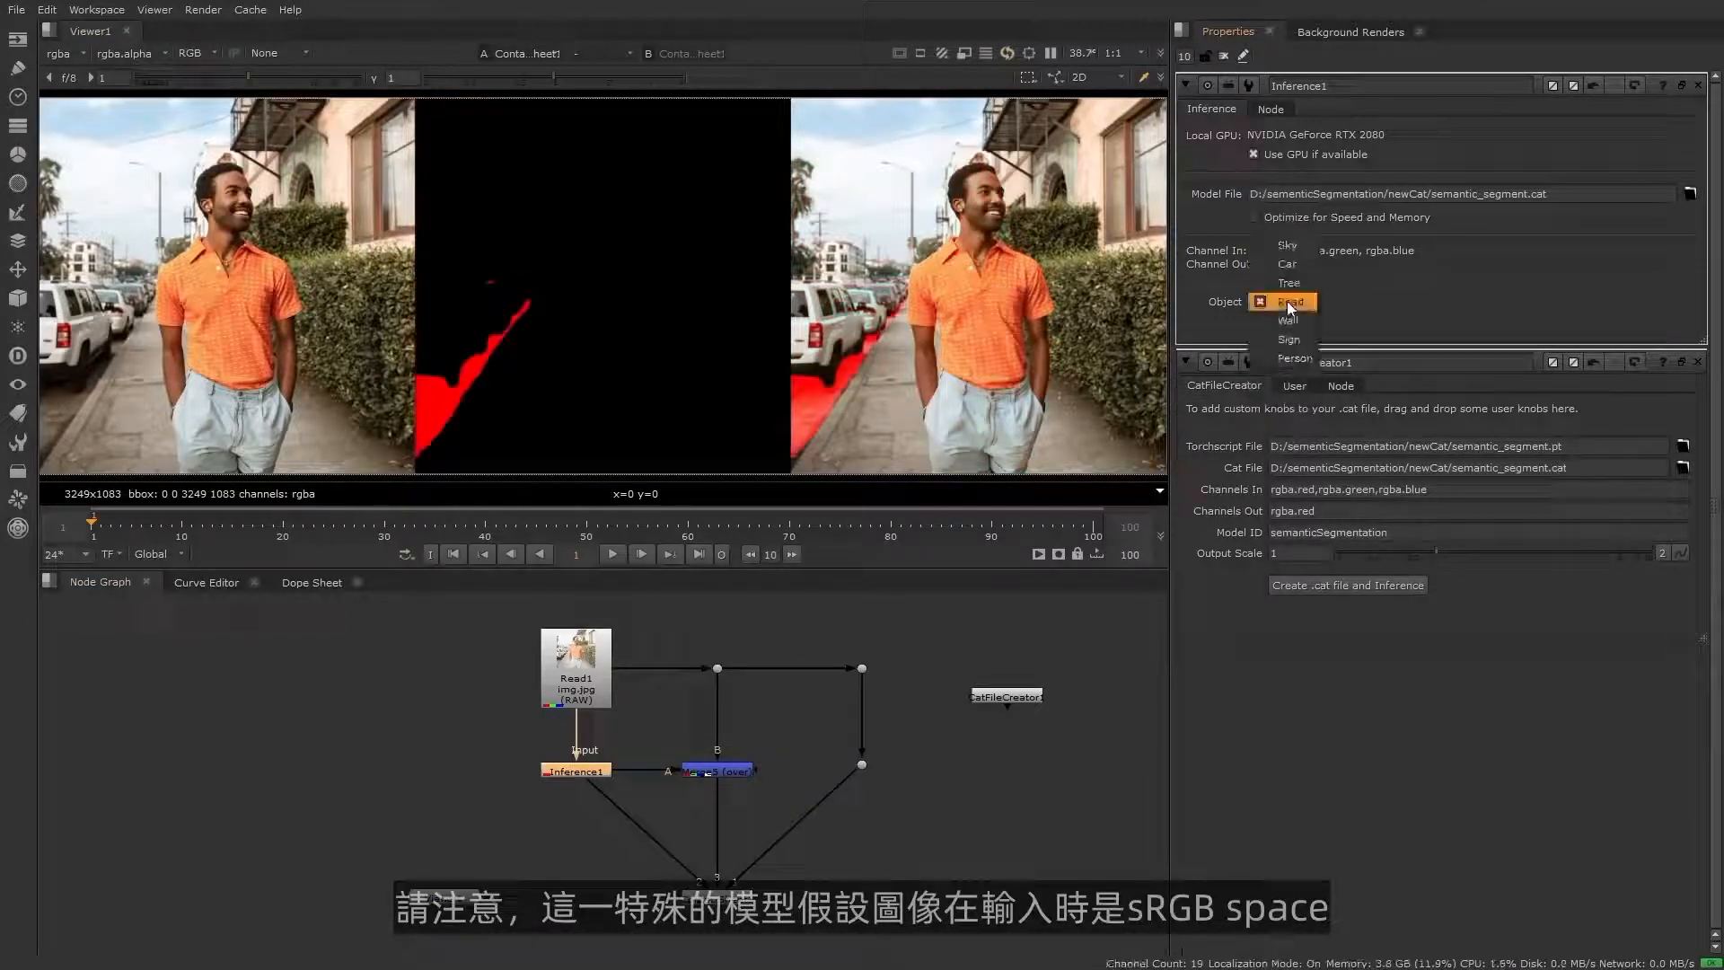
click(1295, 304)
click(1295, 302)
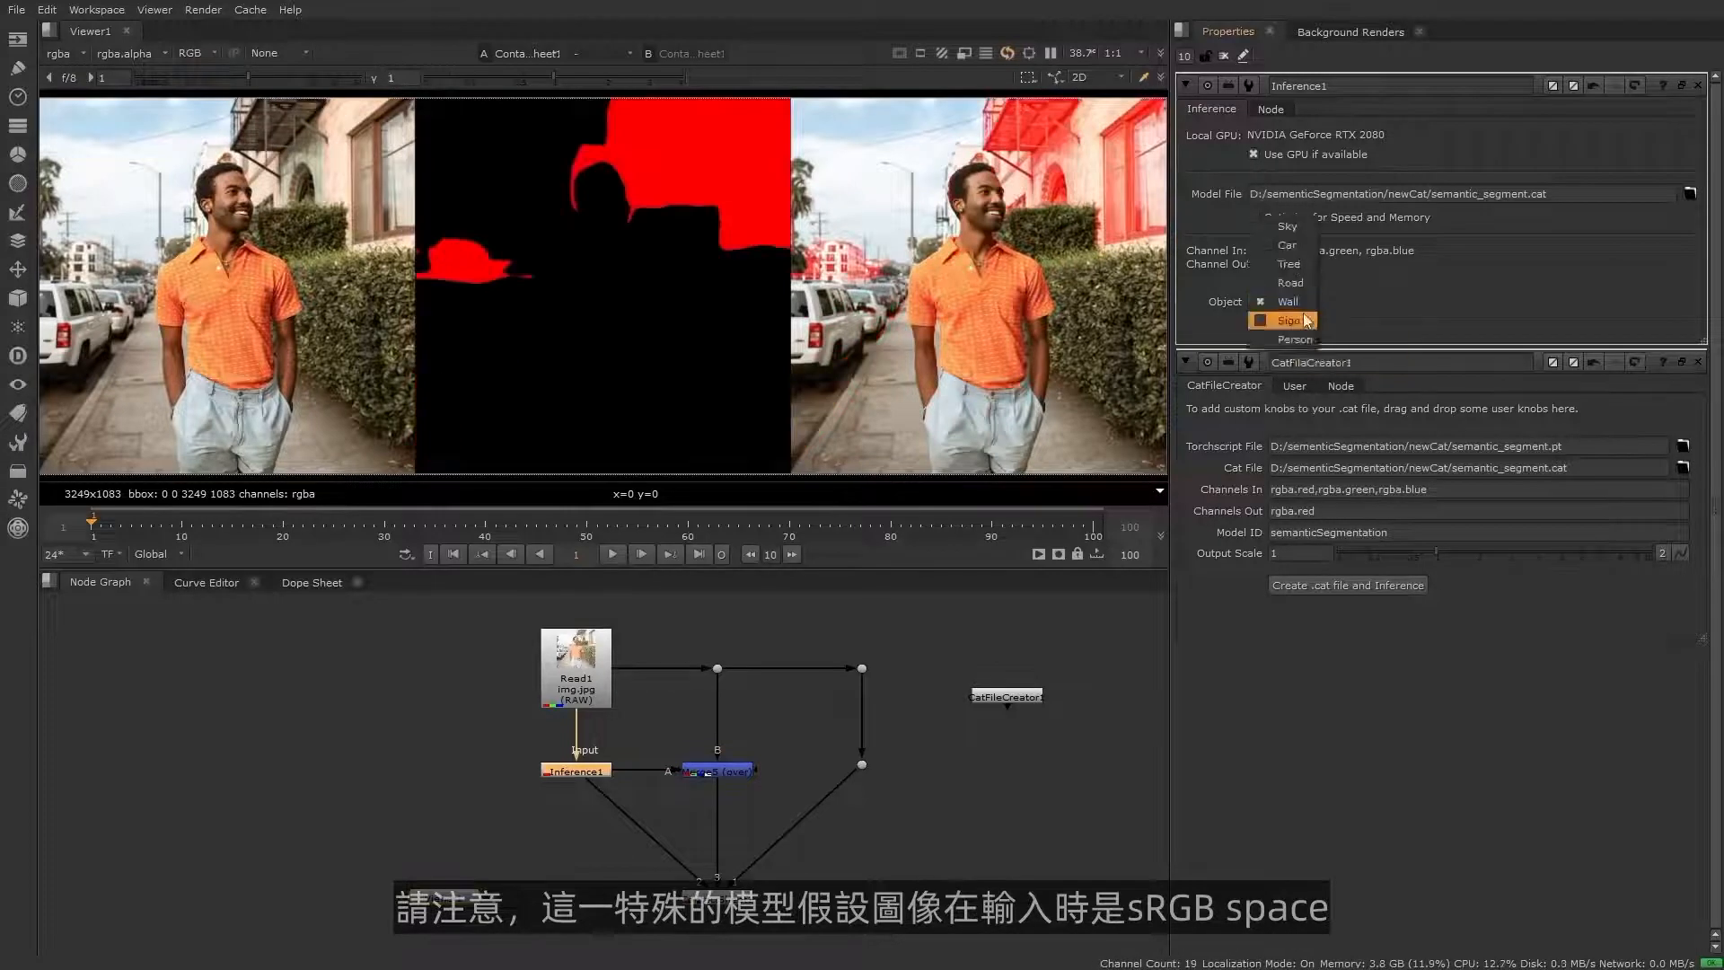
click(1382, 283)
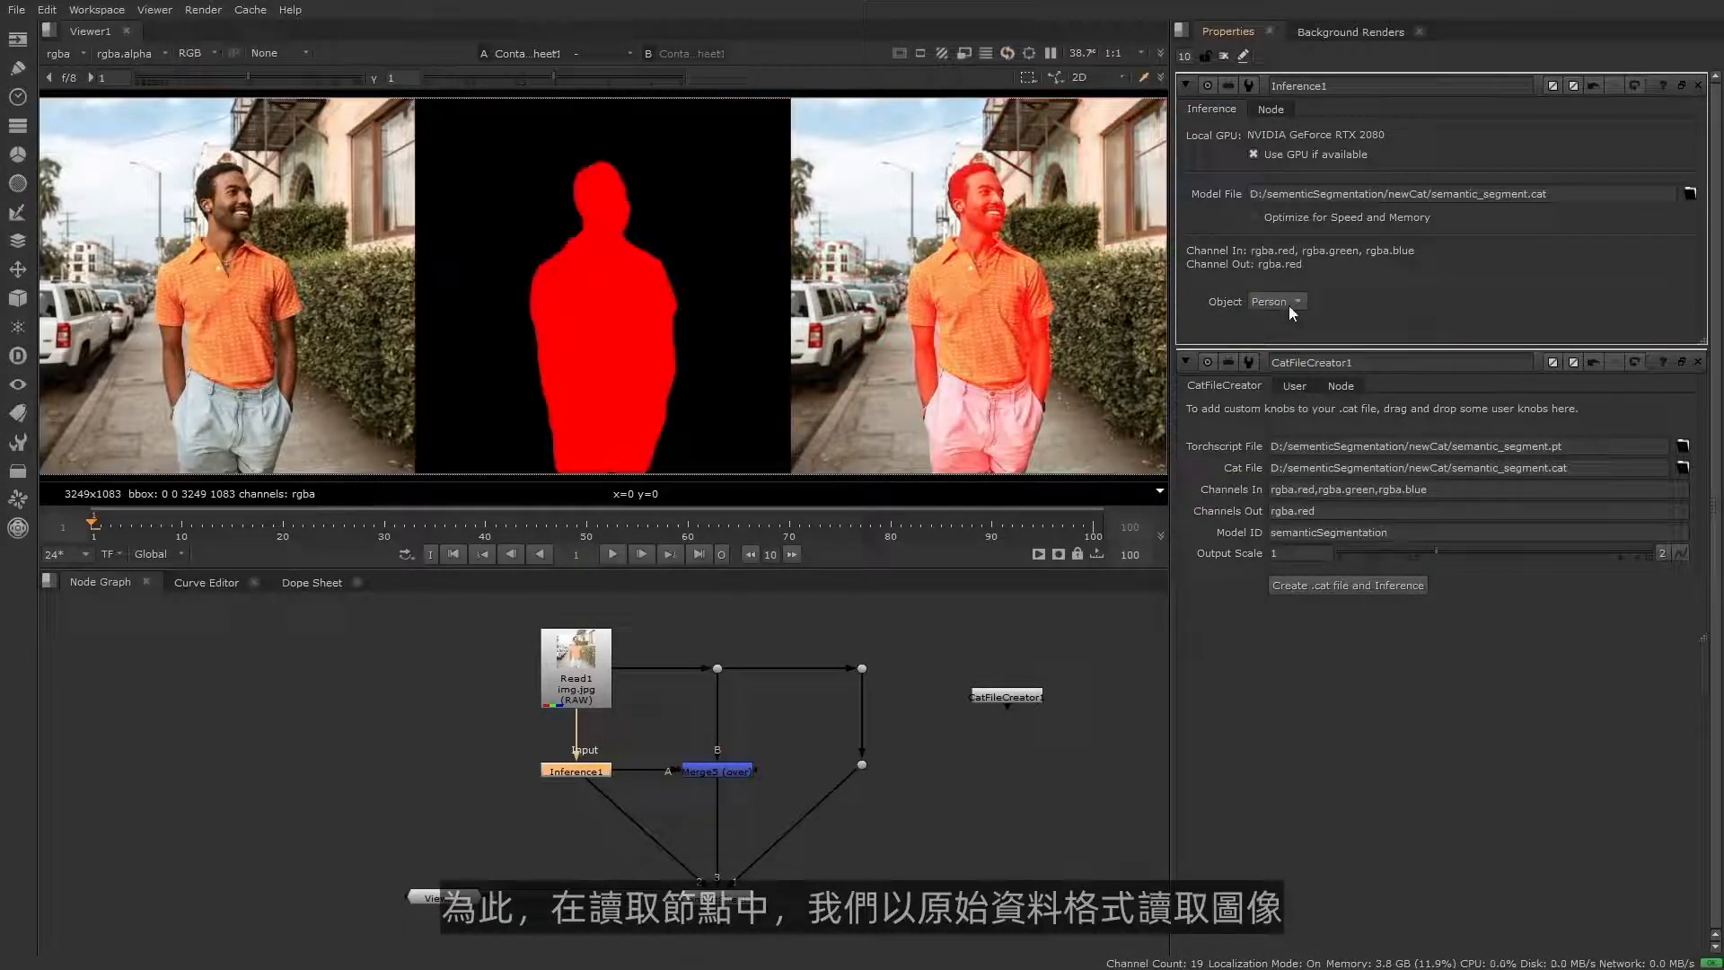
Step: Open the Read1 node's properties to check its Raw Data setting
double_click(573, 676)
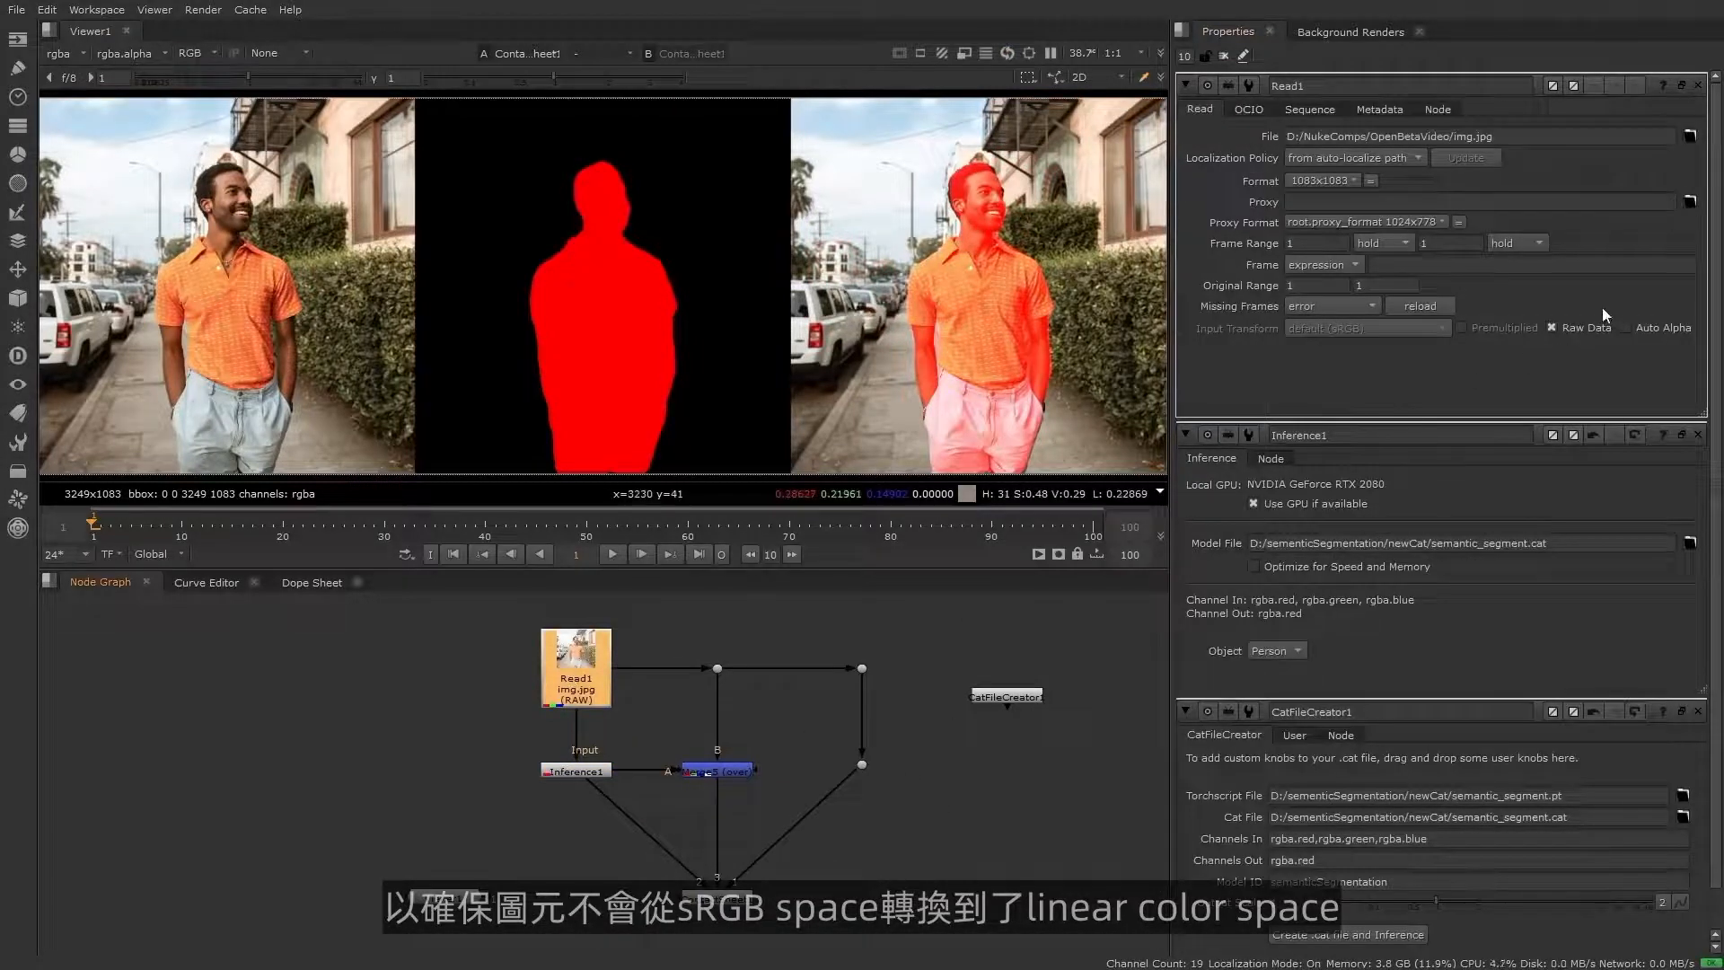